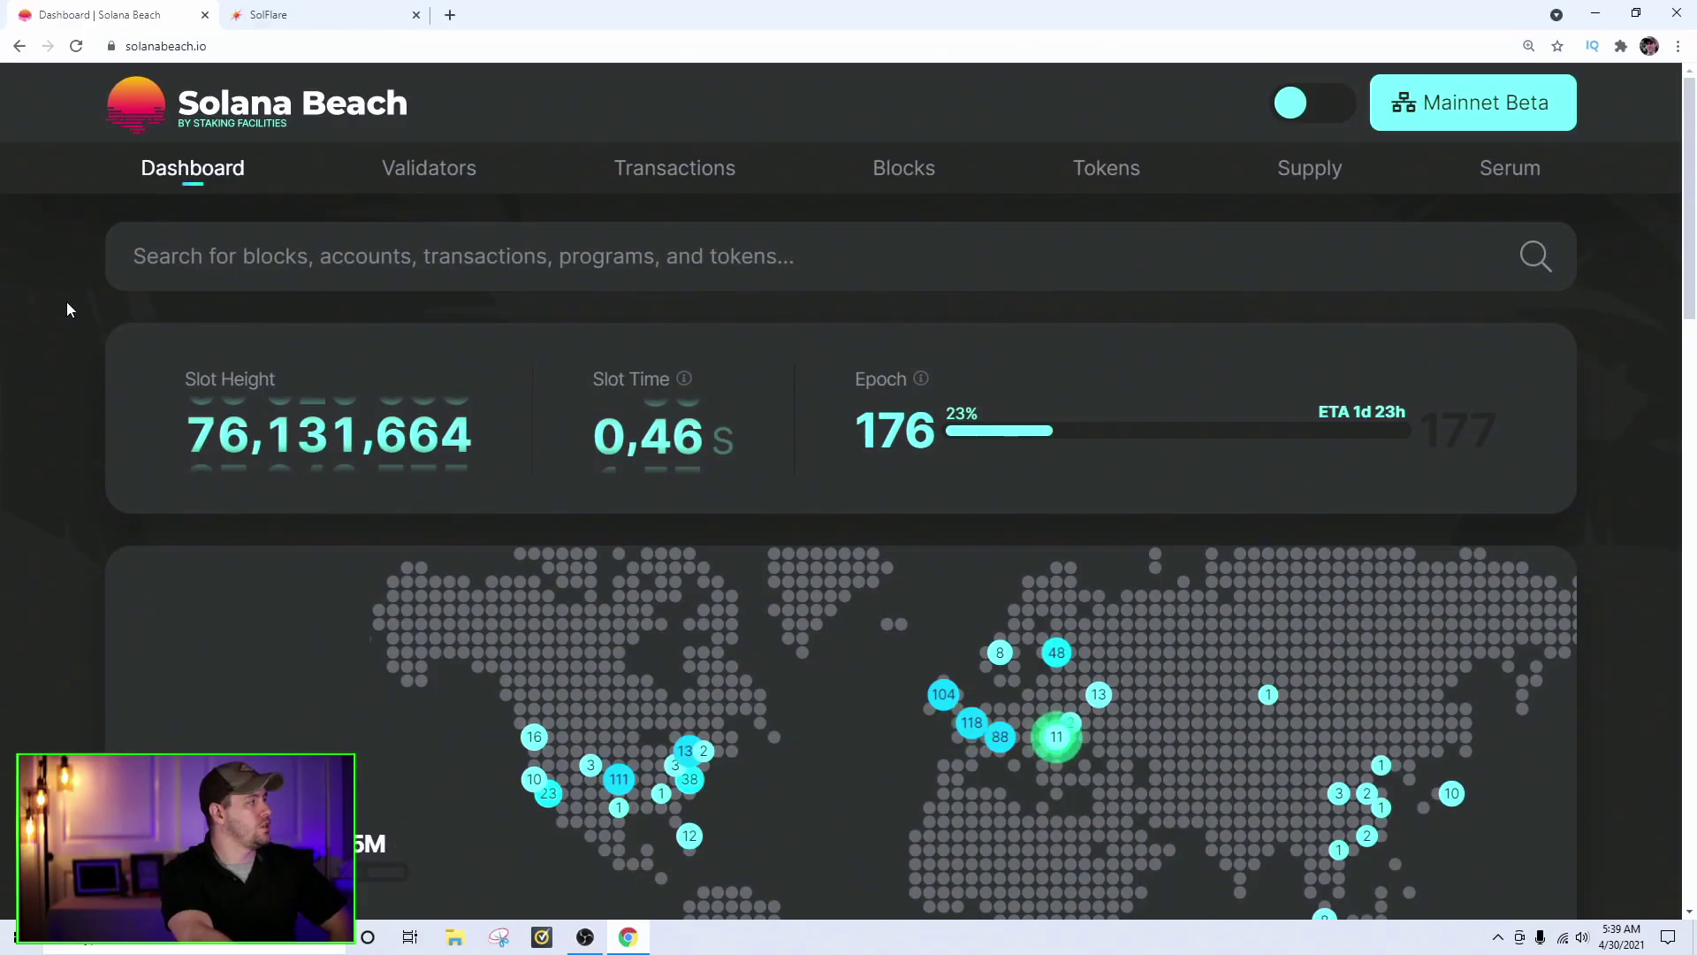
Open the validators overview and review the staking APY and the fees charged by the listed validators.
{"action": "left_click", "coordinate": [439, 177]}
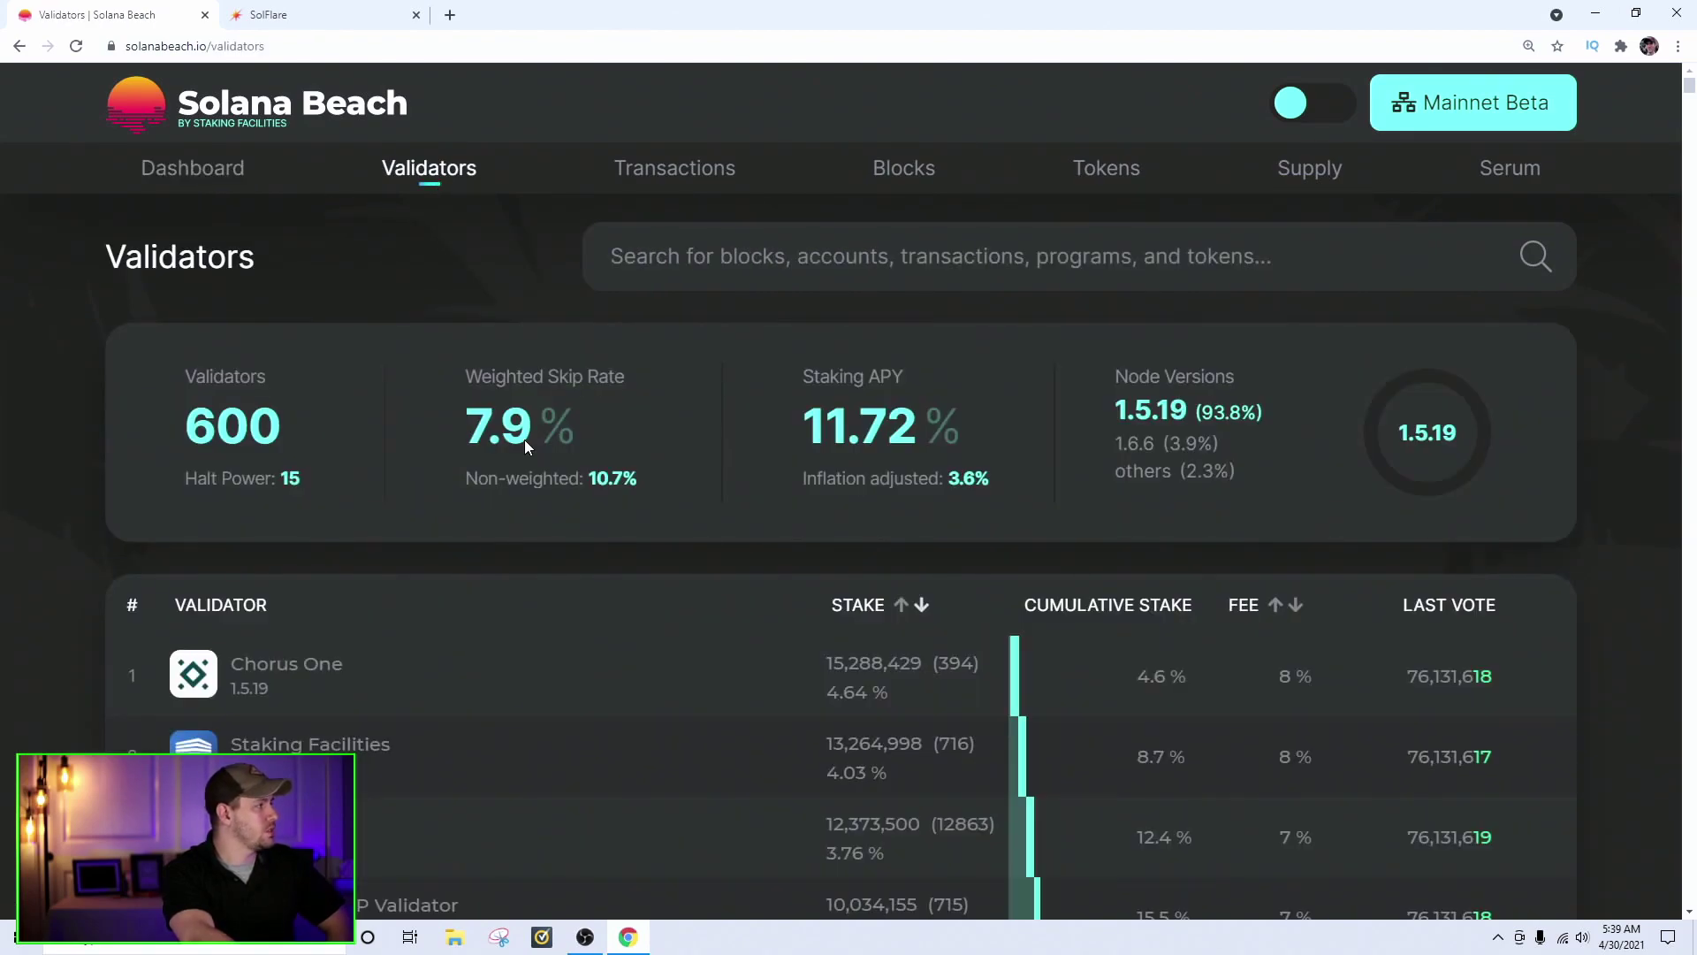
{"action": "scroll", "coordinate": [849, 380], "scroll_direction": "down", "scroll_amount": 1}
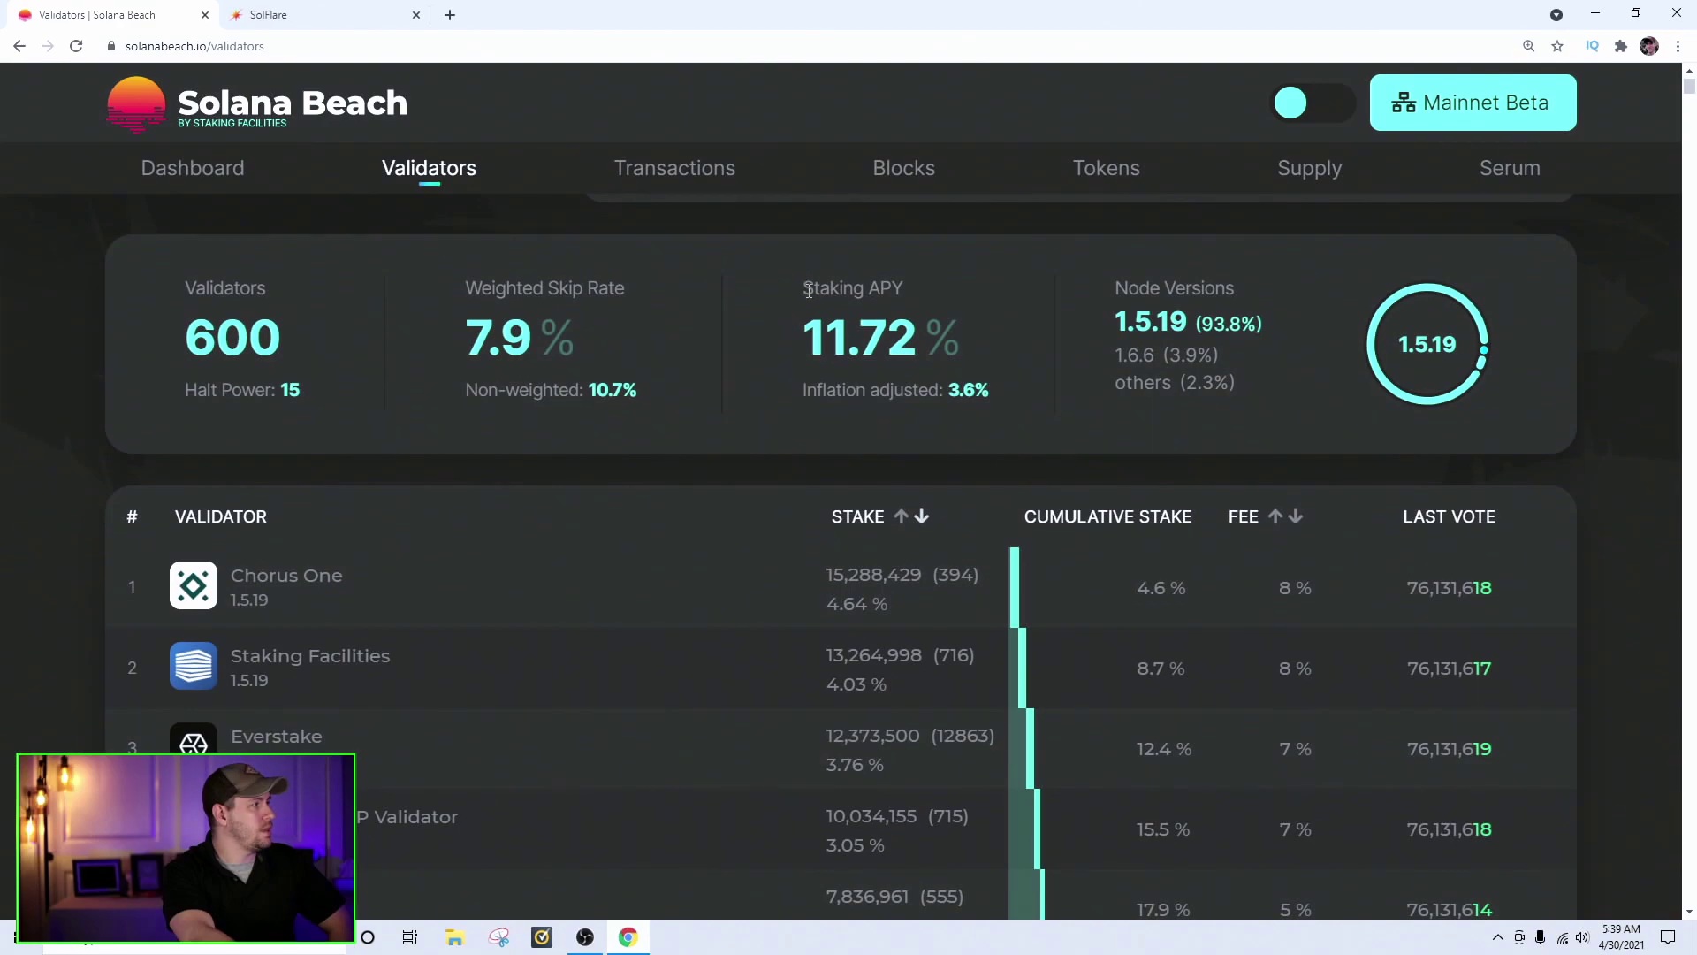
{"action": "left_click_drag", "start_coordinate": [807, 339], "coordinate": [937, 345]}
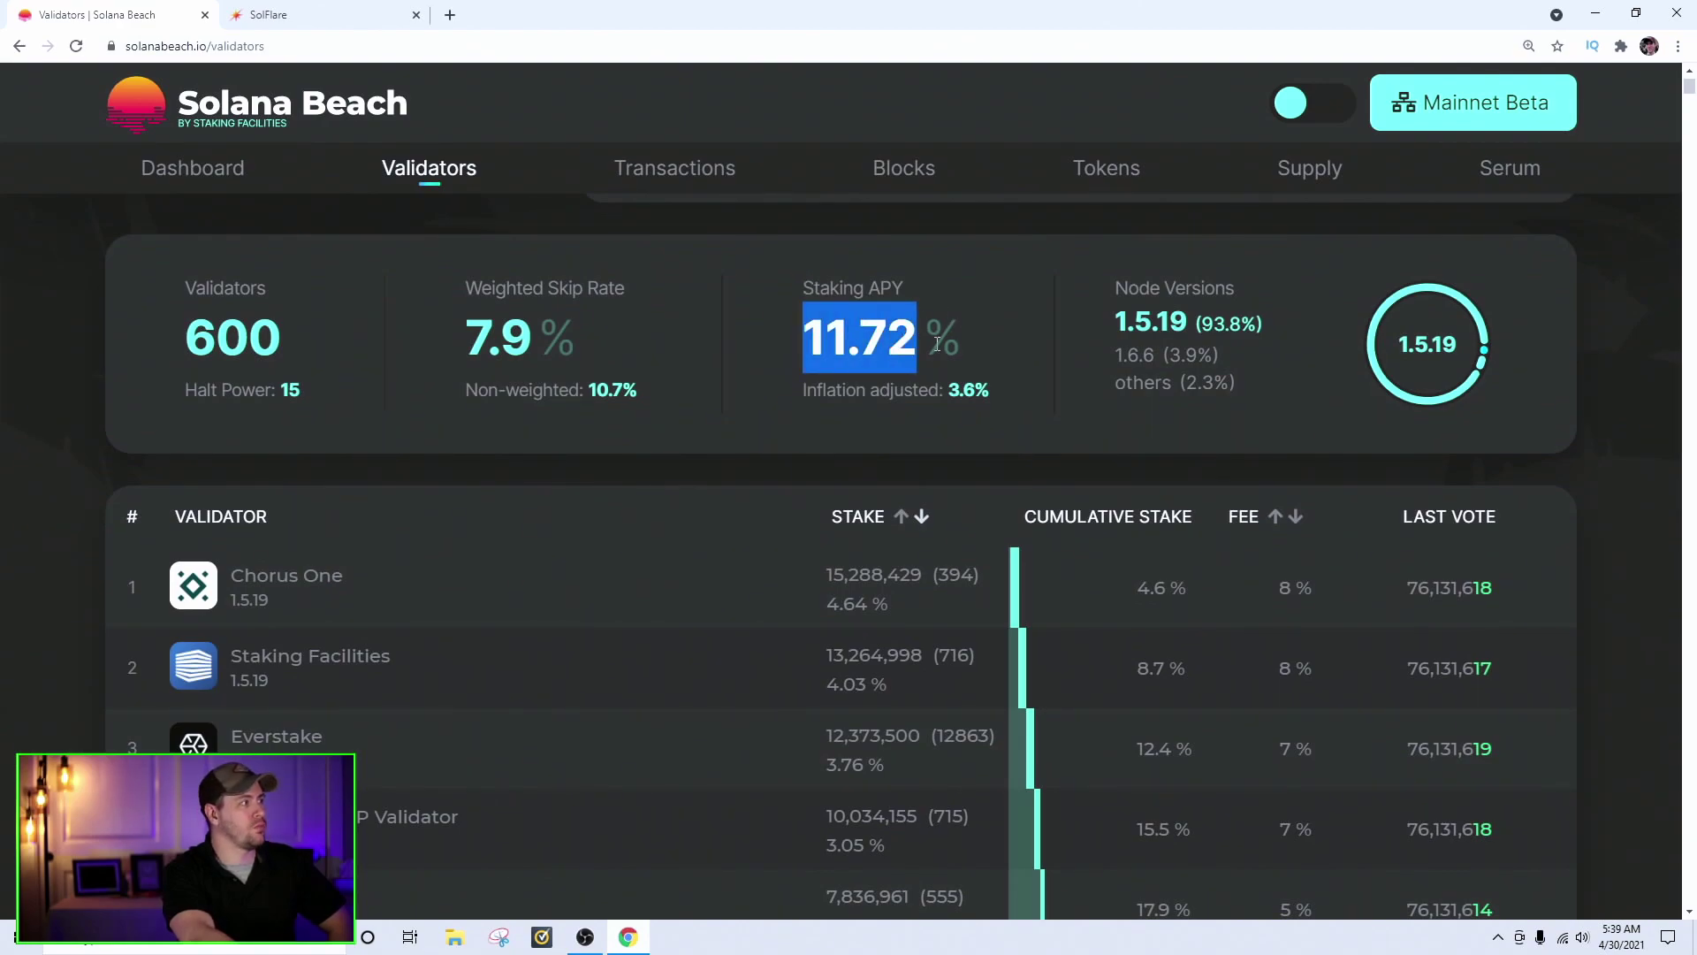
{"action": "left_click", "coordinate": [864, 440]}
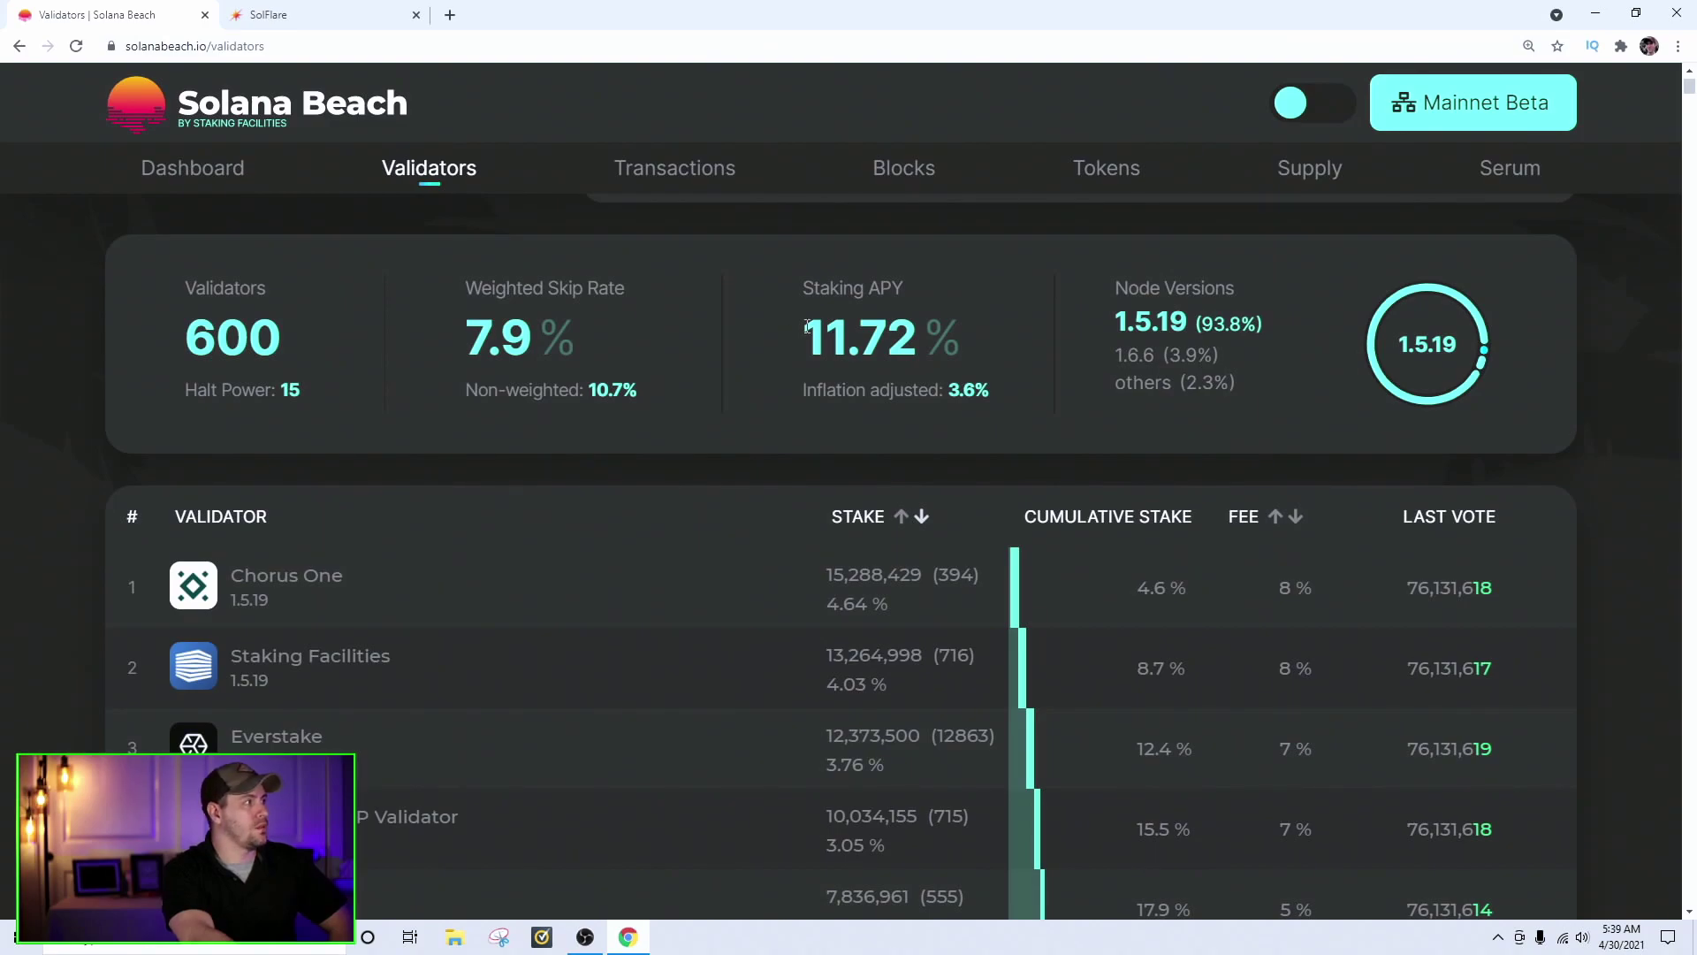
{"action": "left_click_drag", "start_coordinate": [807, 326], "coordinate": [920, 336]}
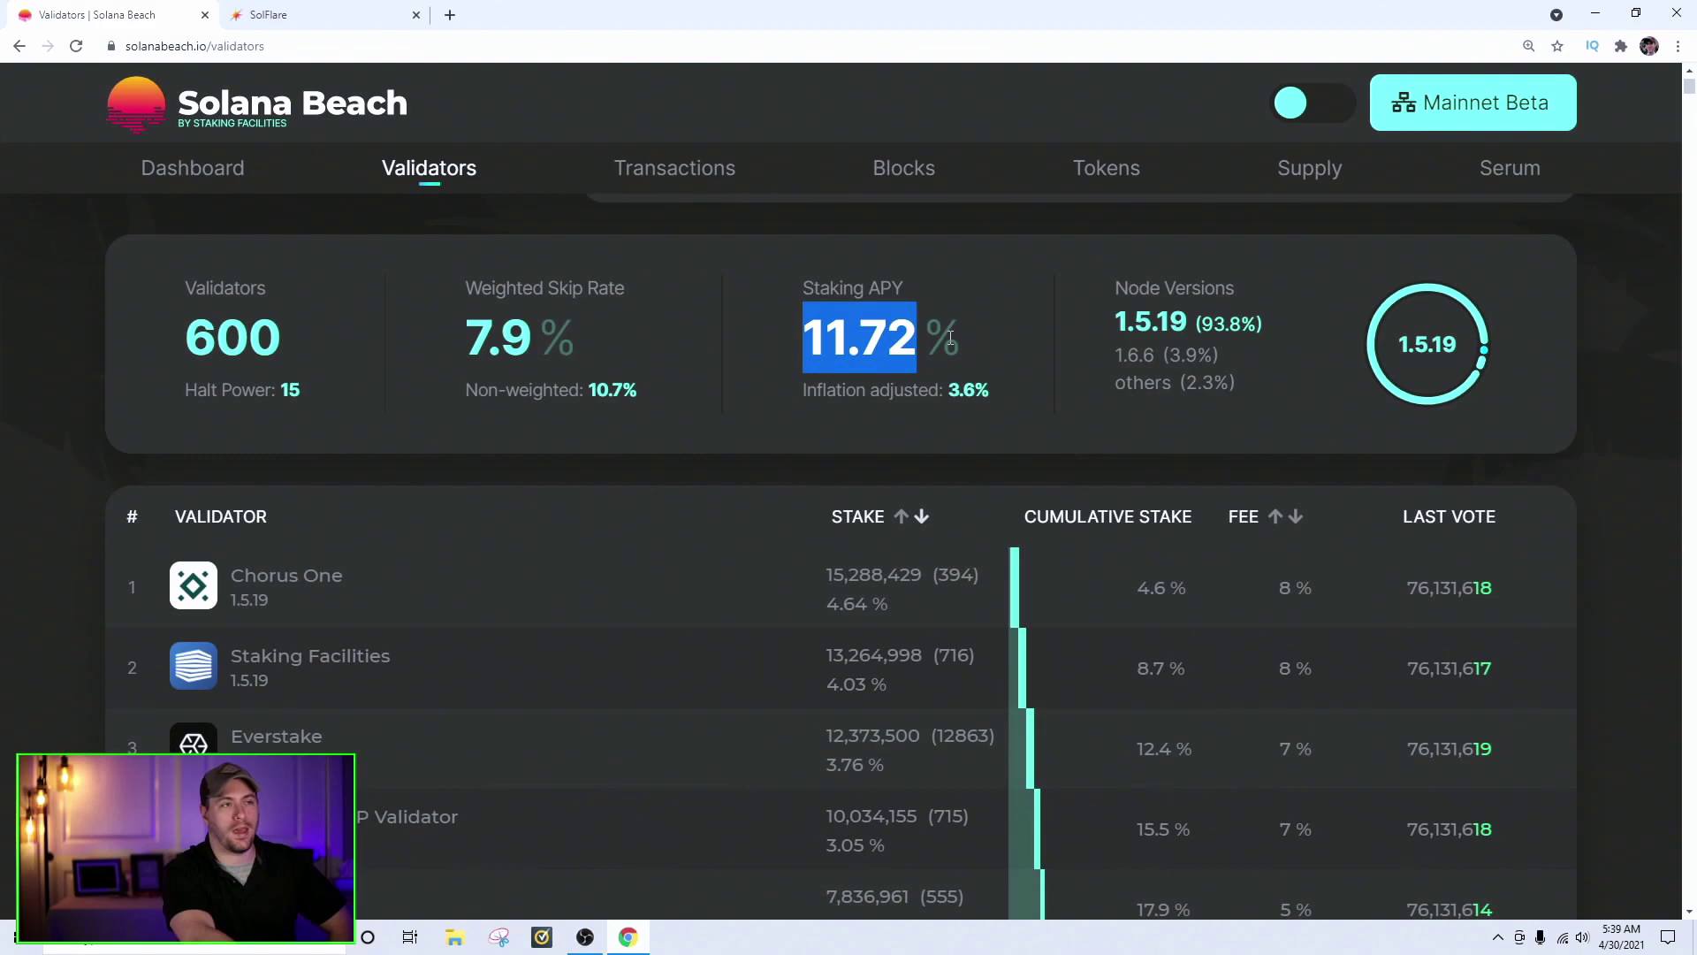
{"action": "scroll", "coordinate": [739, 333], "scroll_direction": "down", "scroll_amount": 1}
{"action": "scroll", "coordinate": [348, 519], "scroll_direction": "down", "scroll_amount": 2}
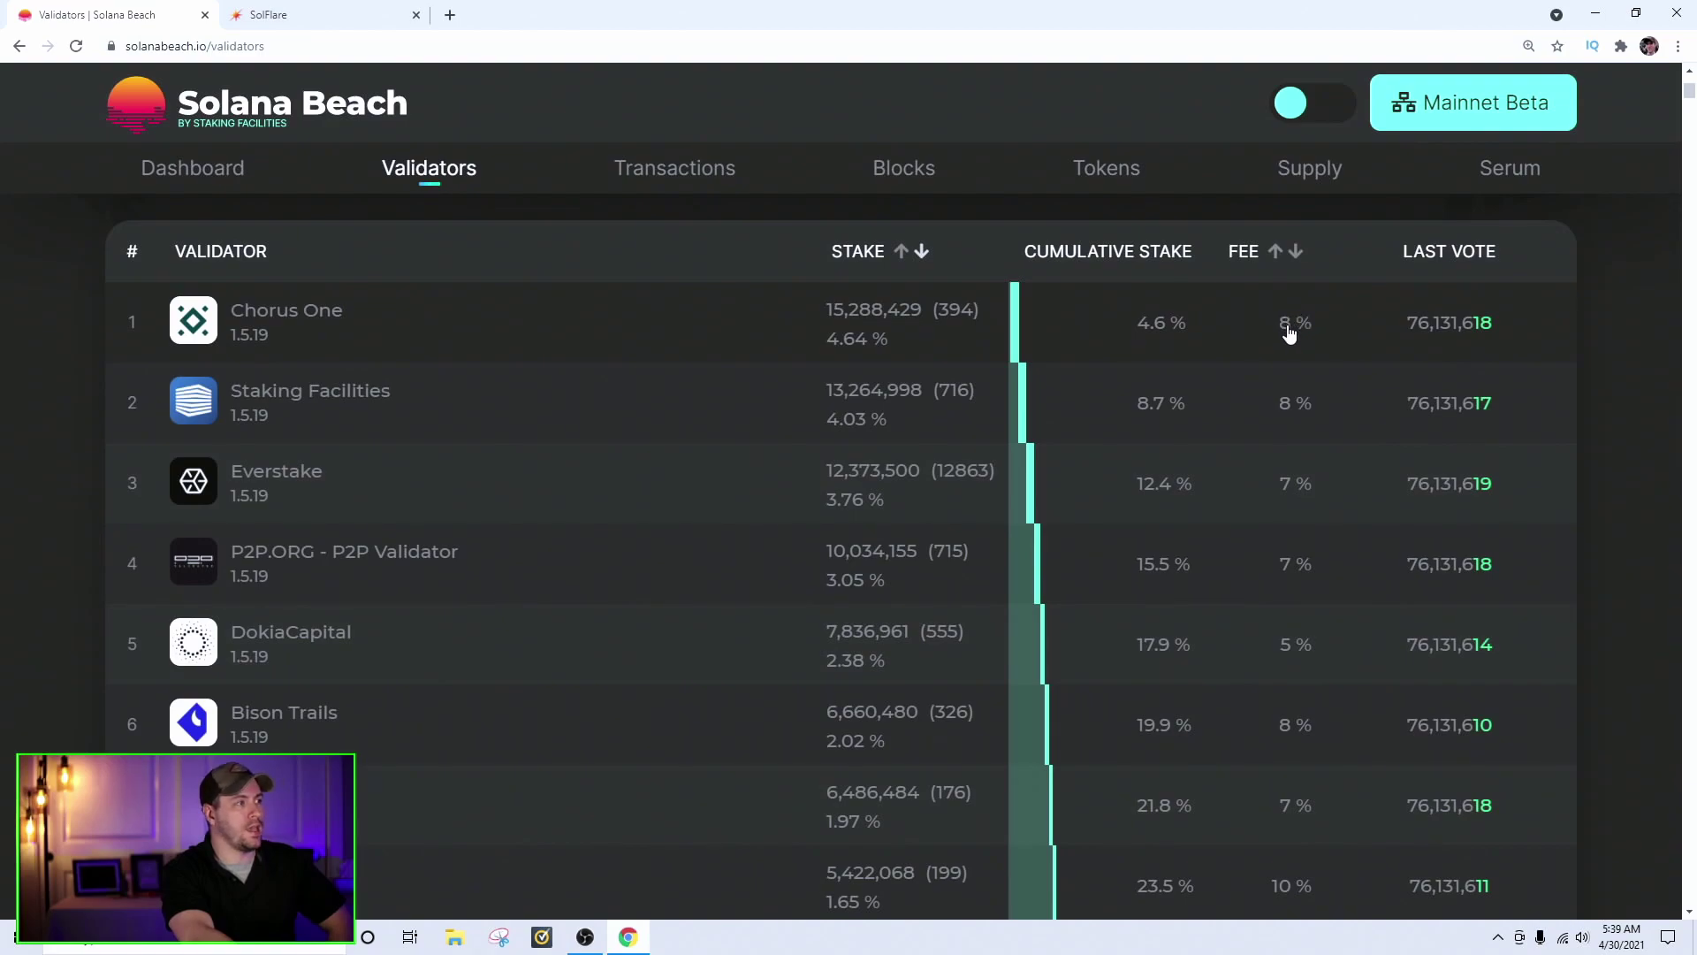
{"action": "scroll", "coordinate": [1291, 353], "scroll_direction": "up", "scroll_amount": 2}
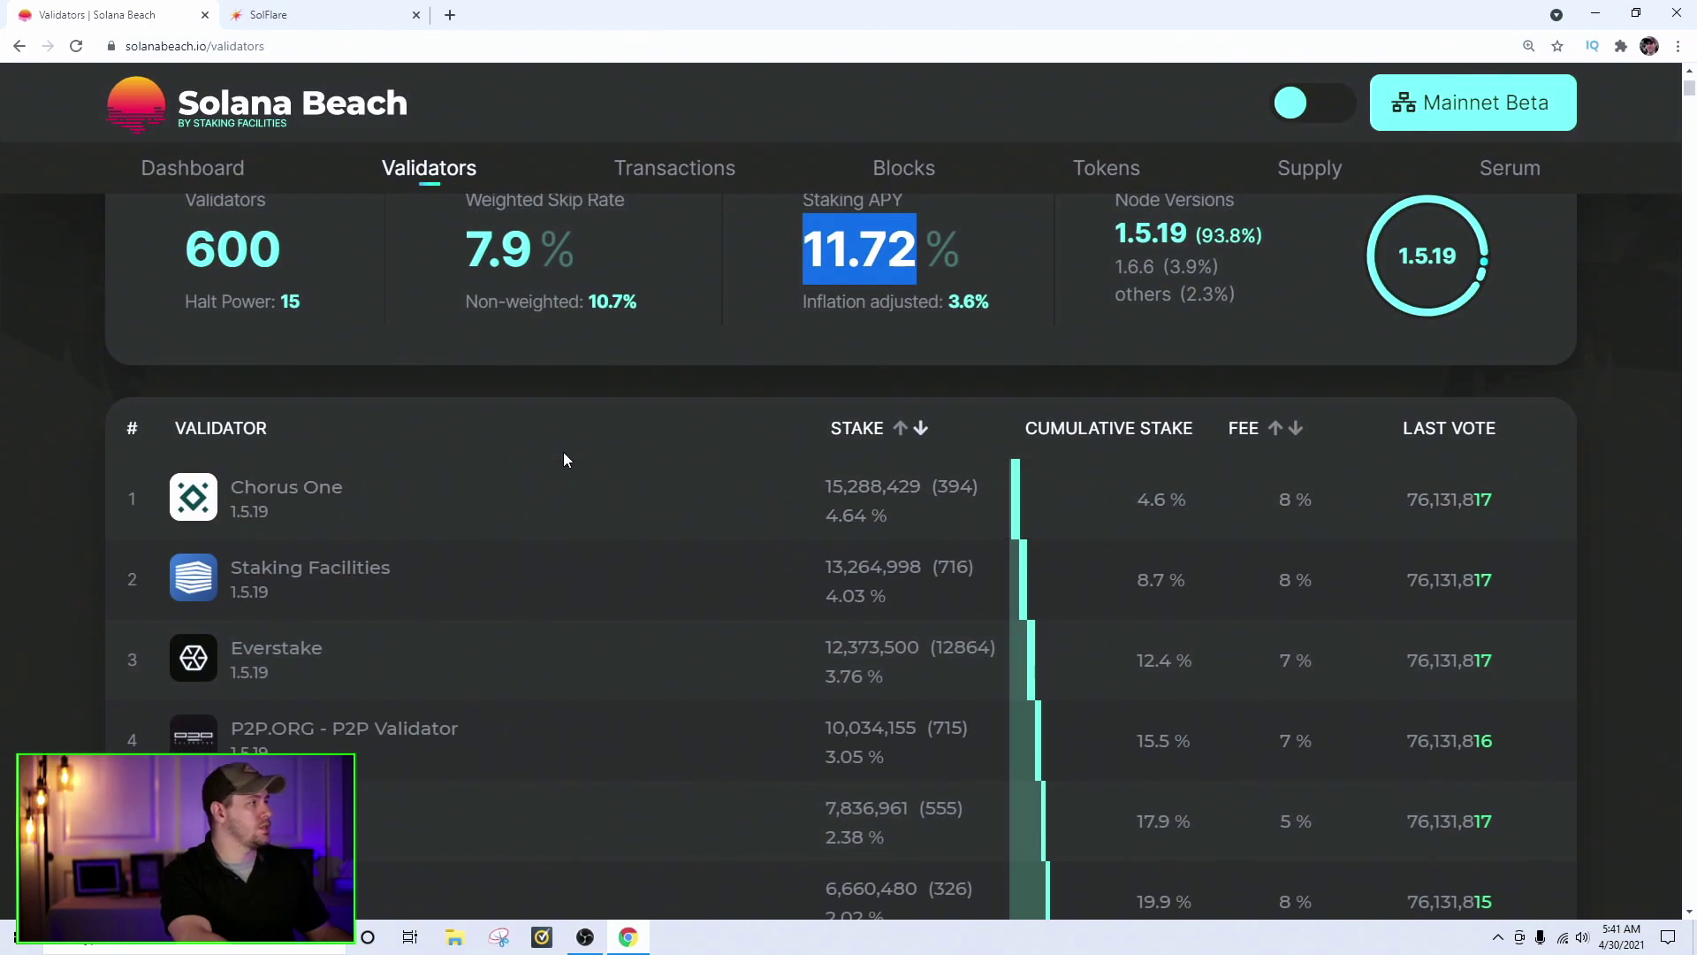
Open the Chorus One validator's details and examine its name, vote key and identity.
{"action": "left_click", "coordinate": [323, 496]}
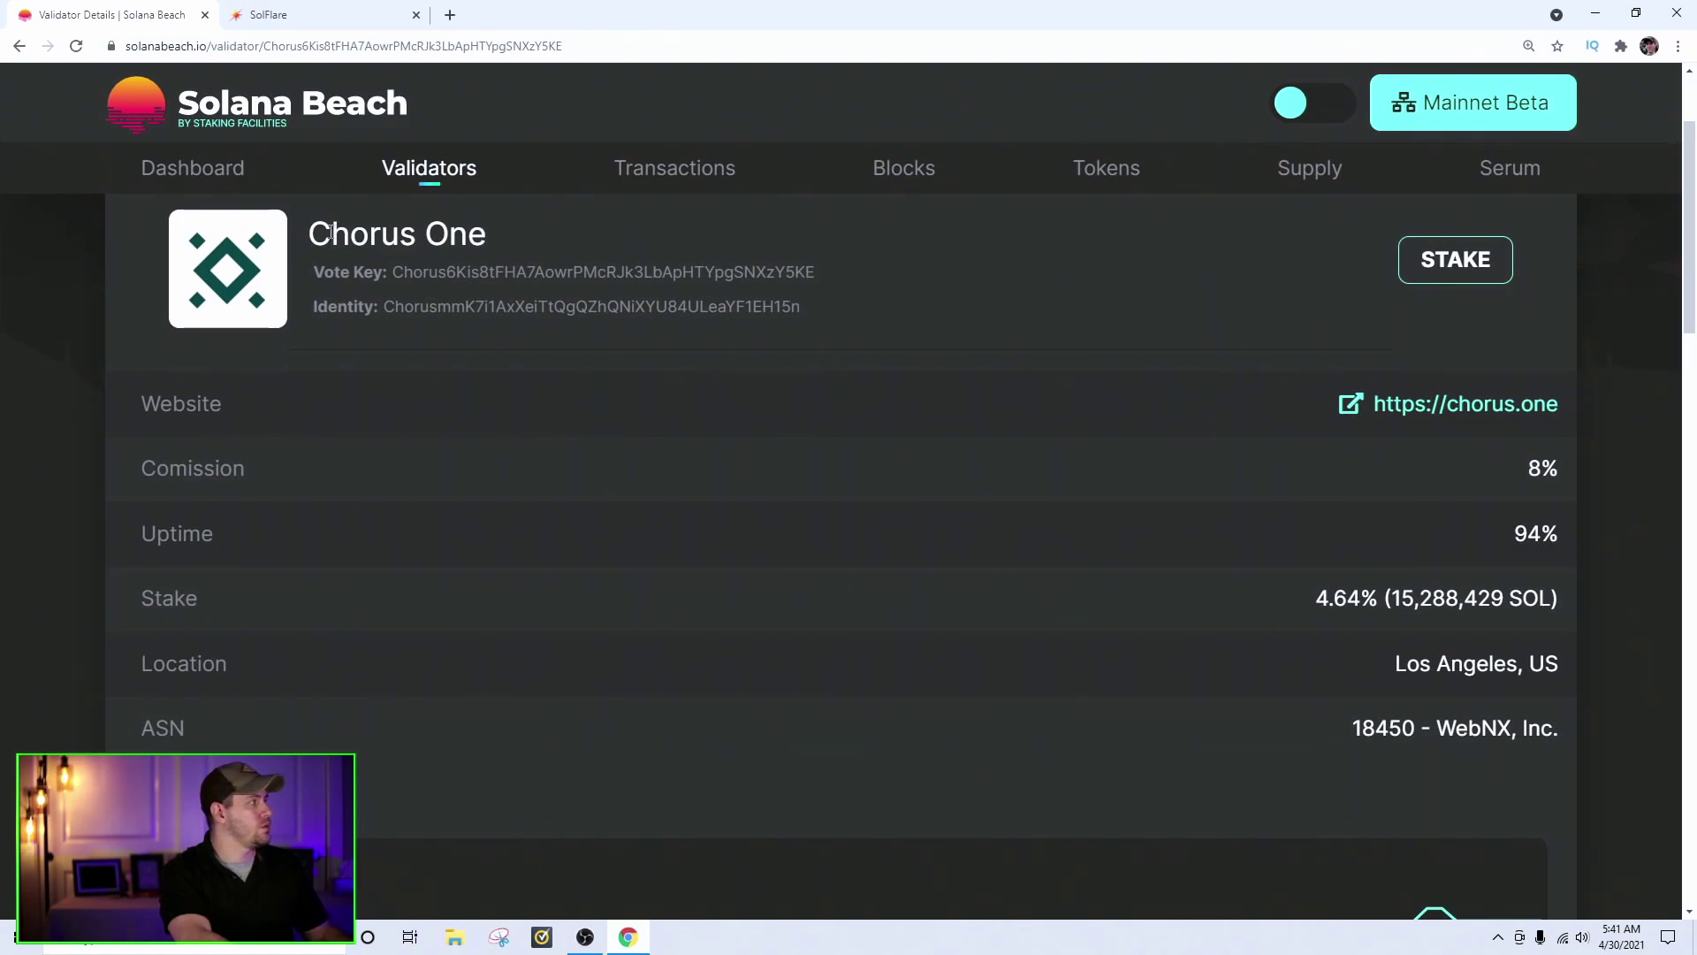
{"action": "left_click_drag", "start_coordinate": [331, 233], "coordinate": [506, 235]}
{"action": "left_click_drag", "start_coordinate": [320, 276], "coordinate": [502, 281]}
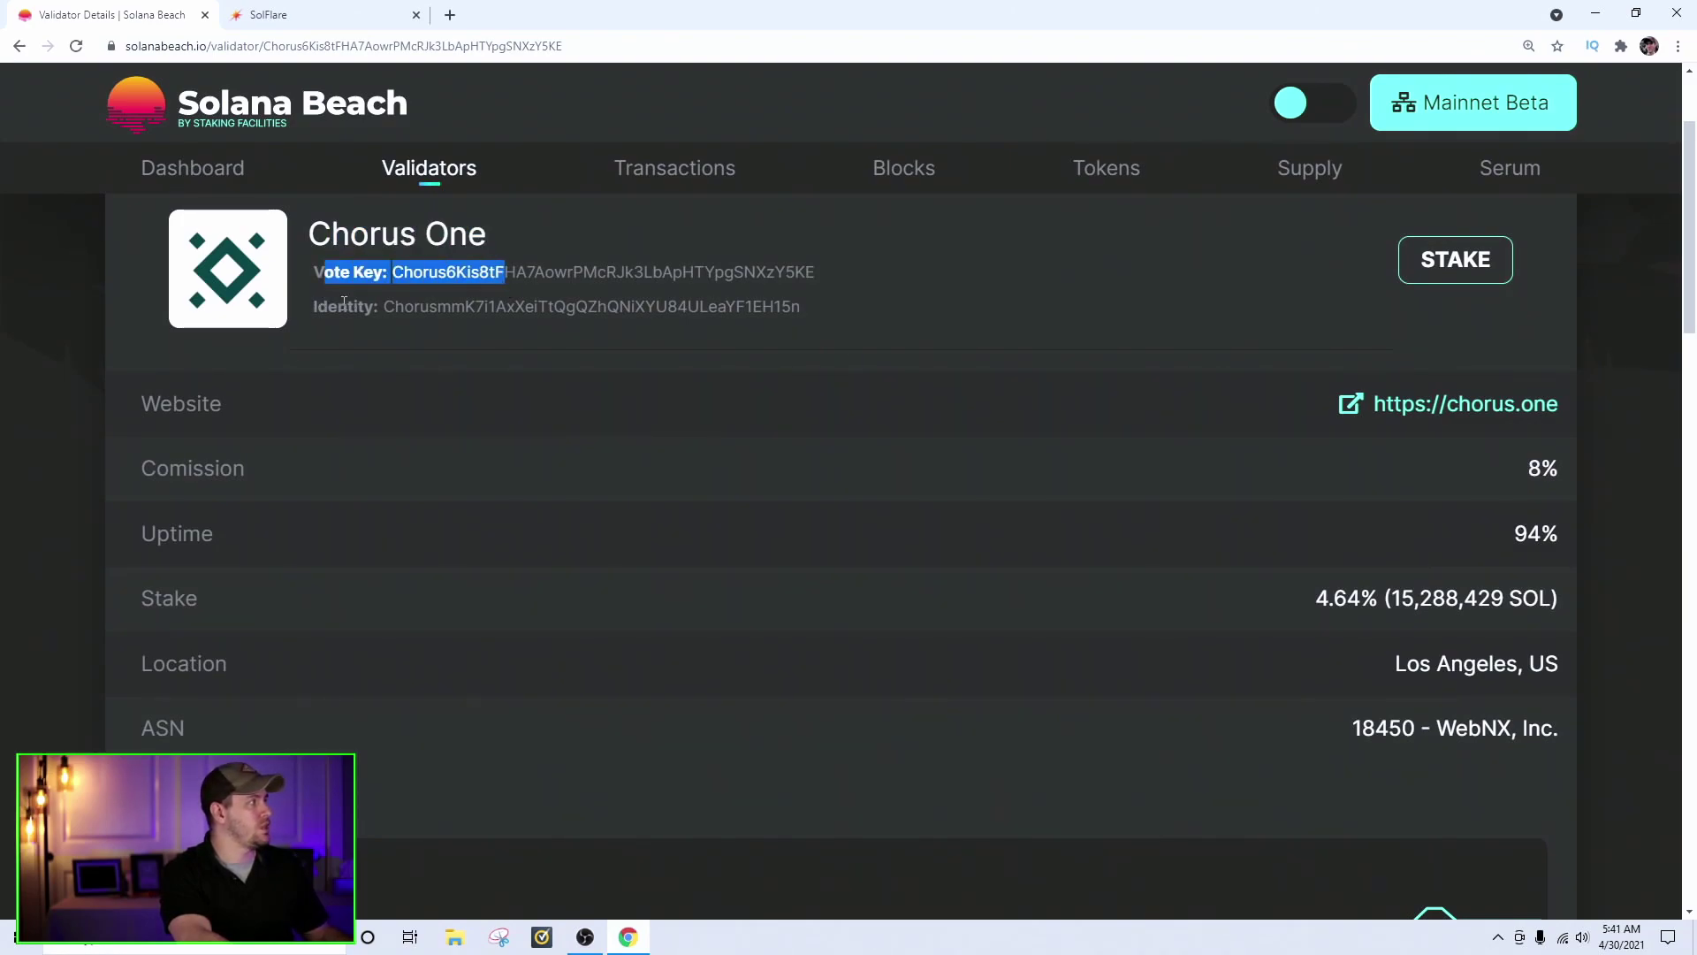
{"action": "left_click_drag", "start_coordinate": [344, 302], "coordinate": [699, 306]}
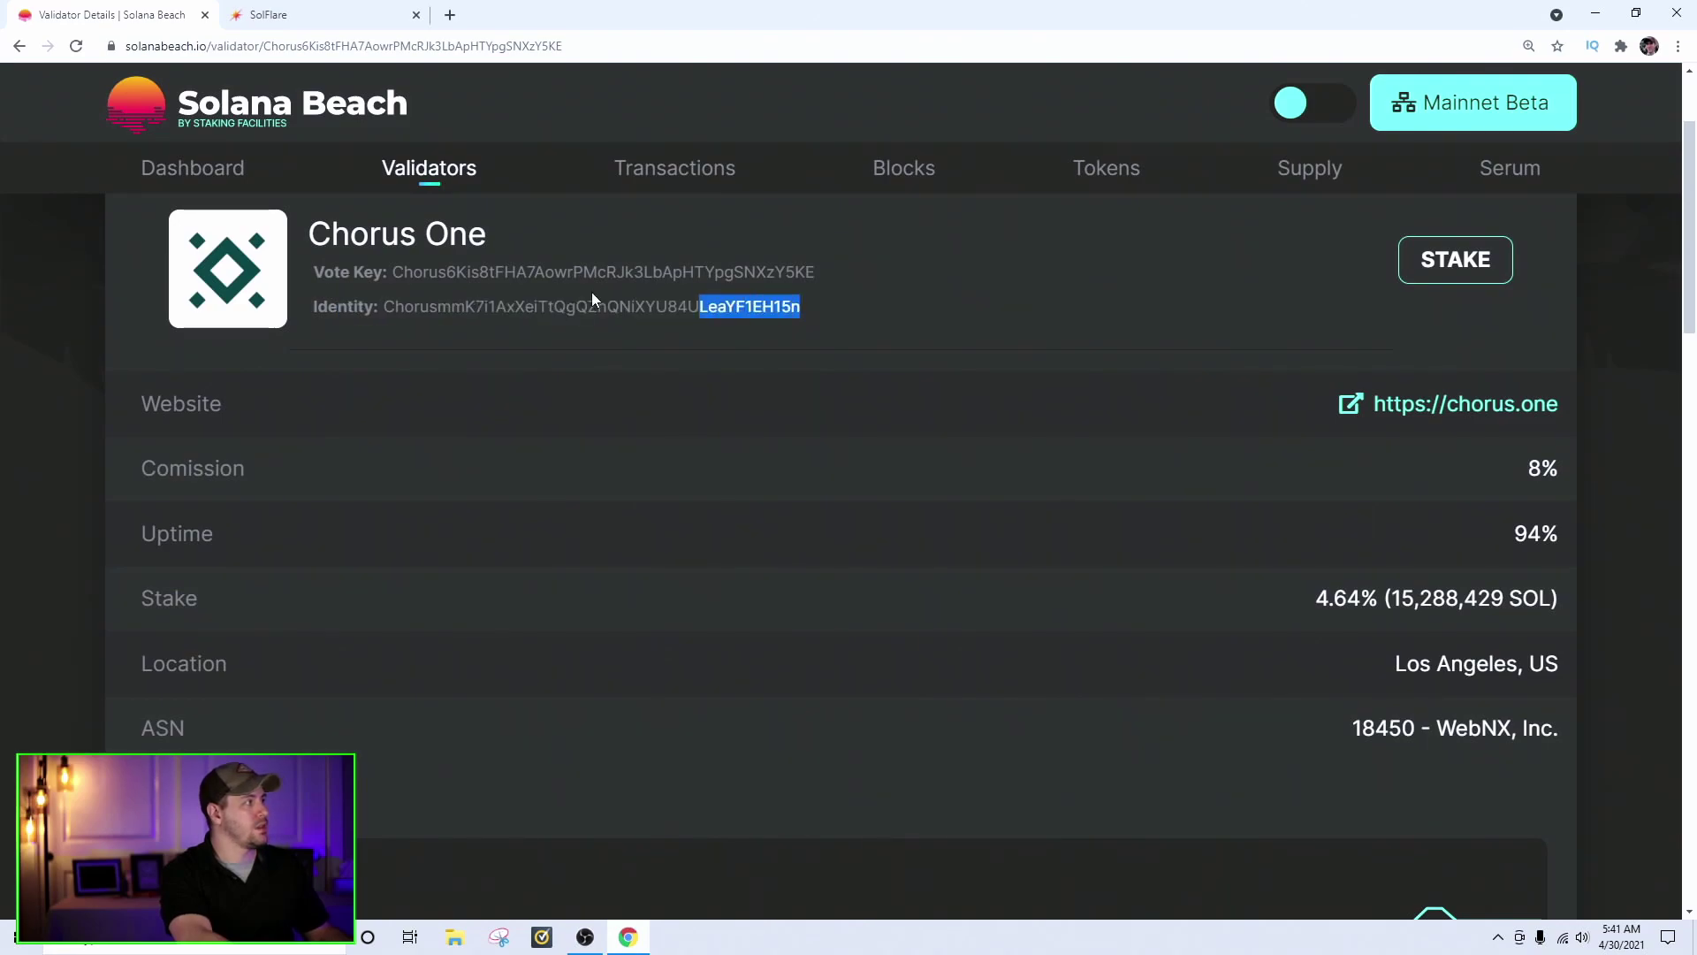
{"action": "left_click_drag", "start_coordinate": [591, 294], "coordinate": [366, 306]}
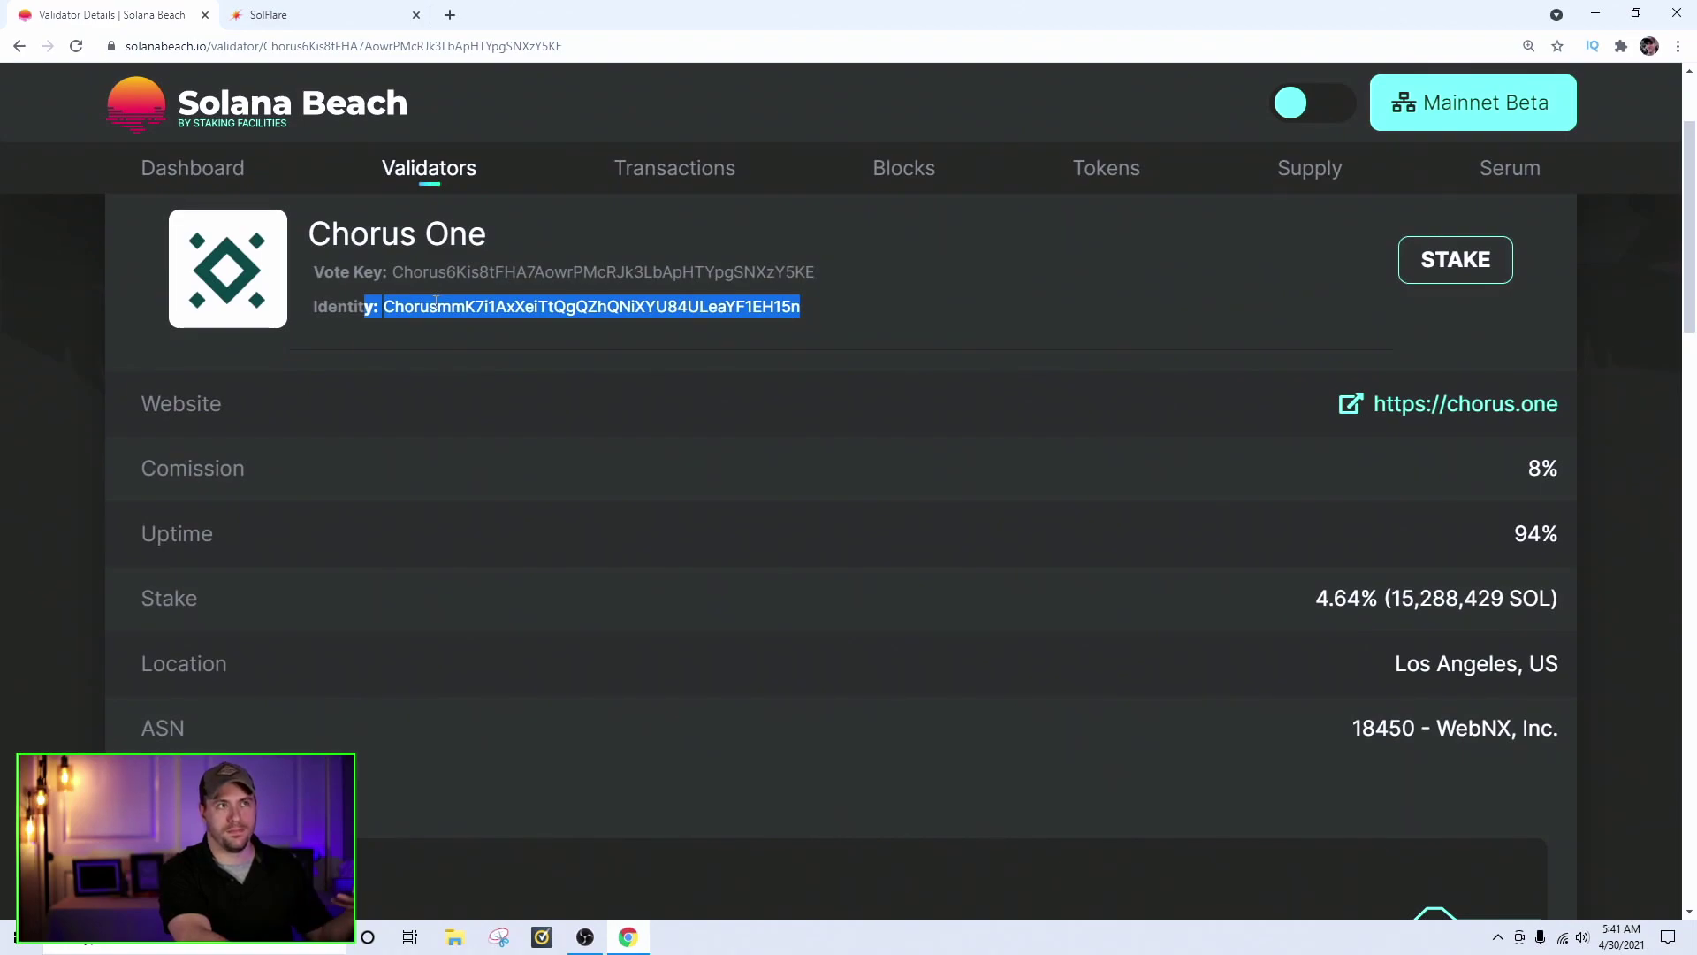
{"action": "left_click", "coordinate": [741, 437]}
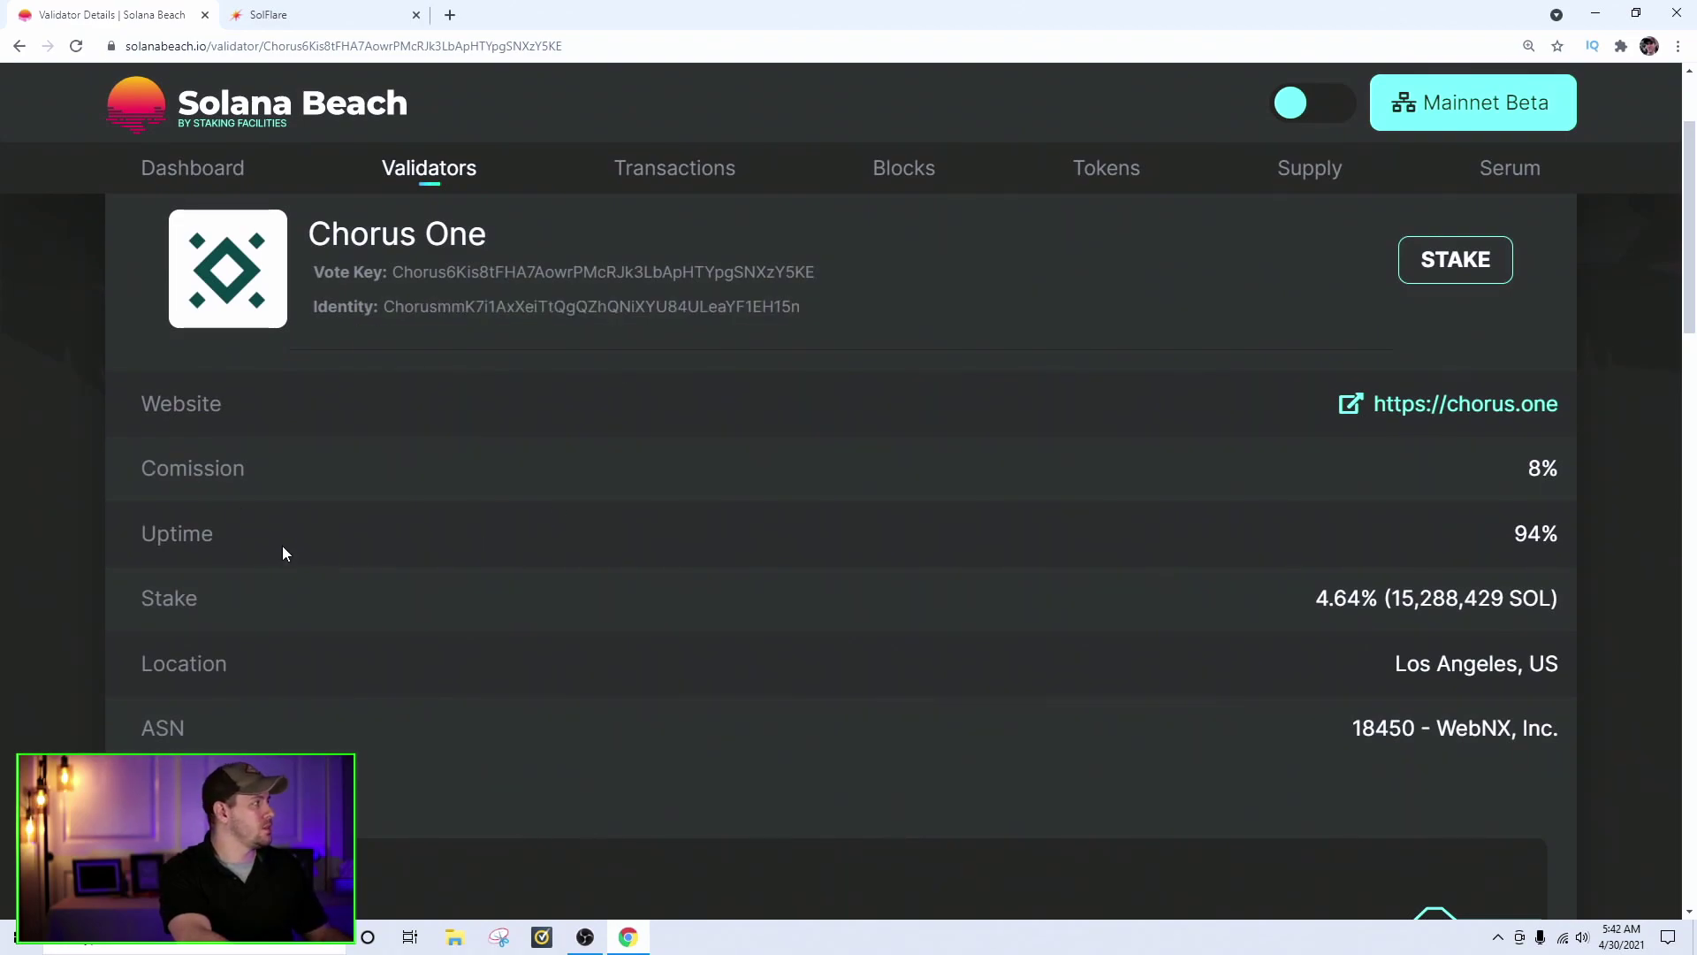
Check the commission and uptime figures of the Chorus One validator.
{"action": "left_click_drag", "start_coordinate": [1527, 471], "coordinate": [1579, 478]}
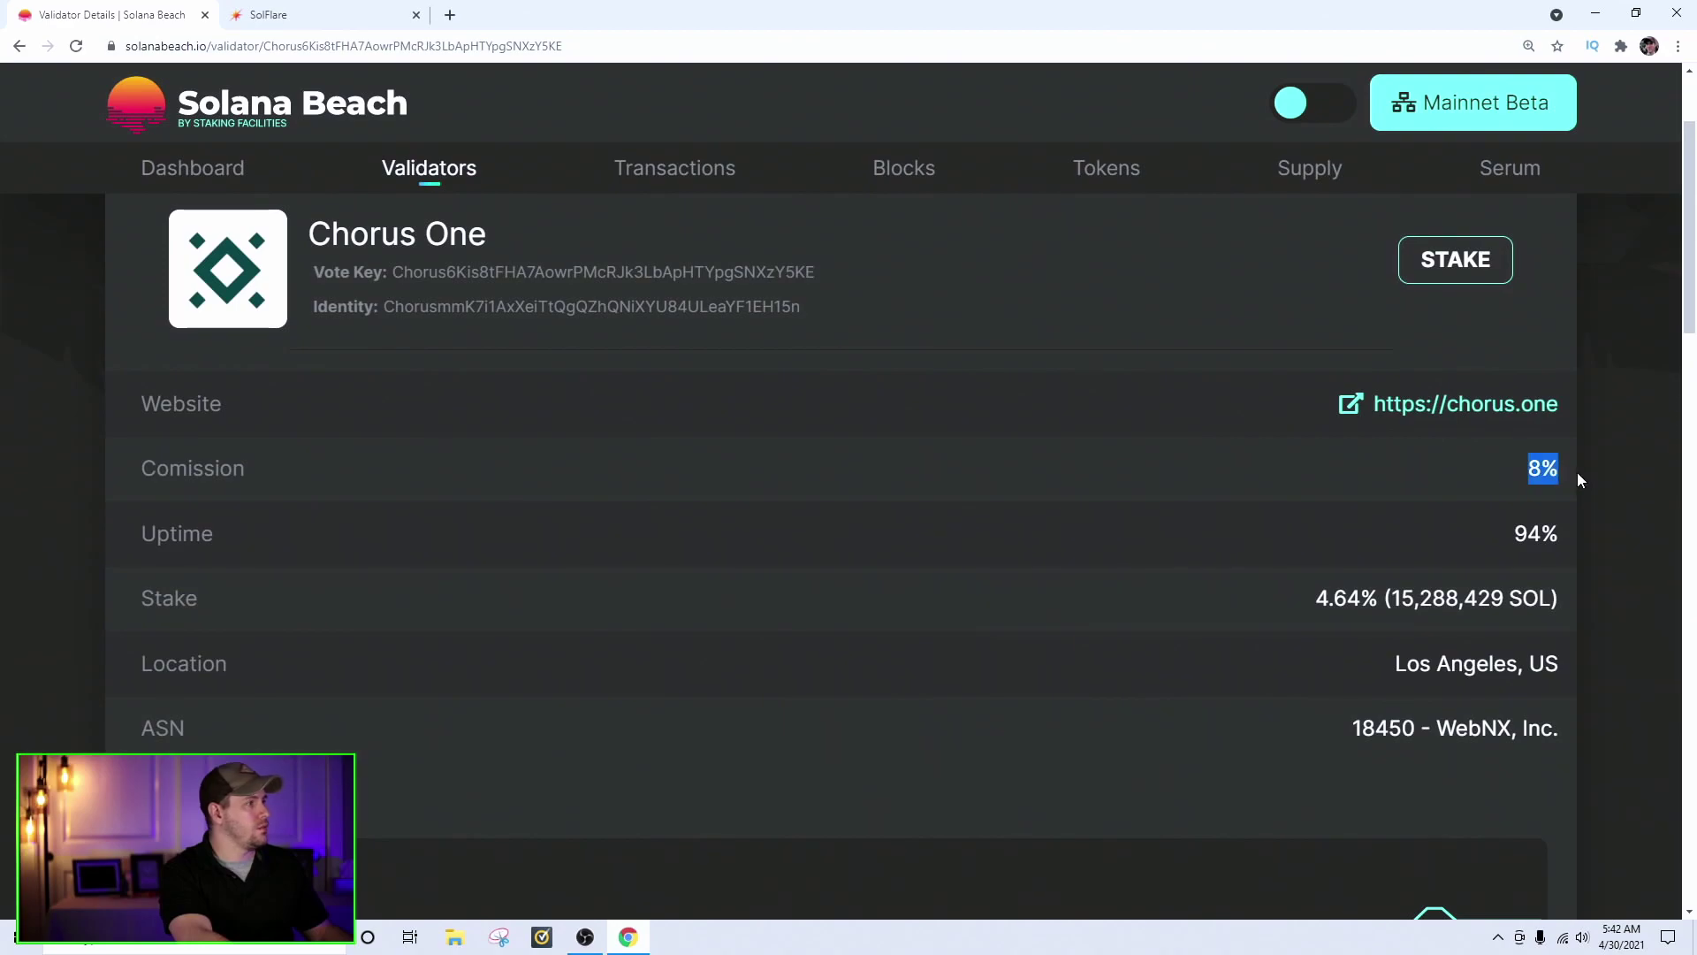
{"action": "left_click_drag", "start_coordinate": [1500, 533], "coordinate": [1577, 534]}
{"action": "left_click", "coordinate": [1555, 534]}
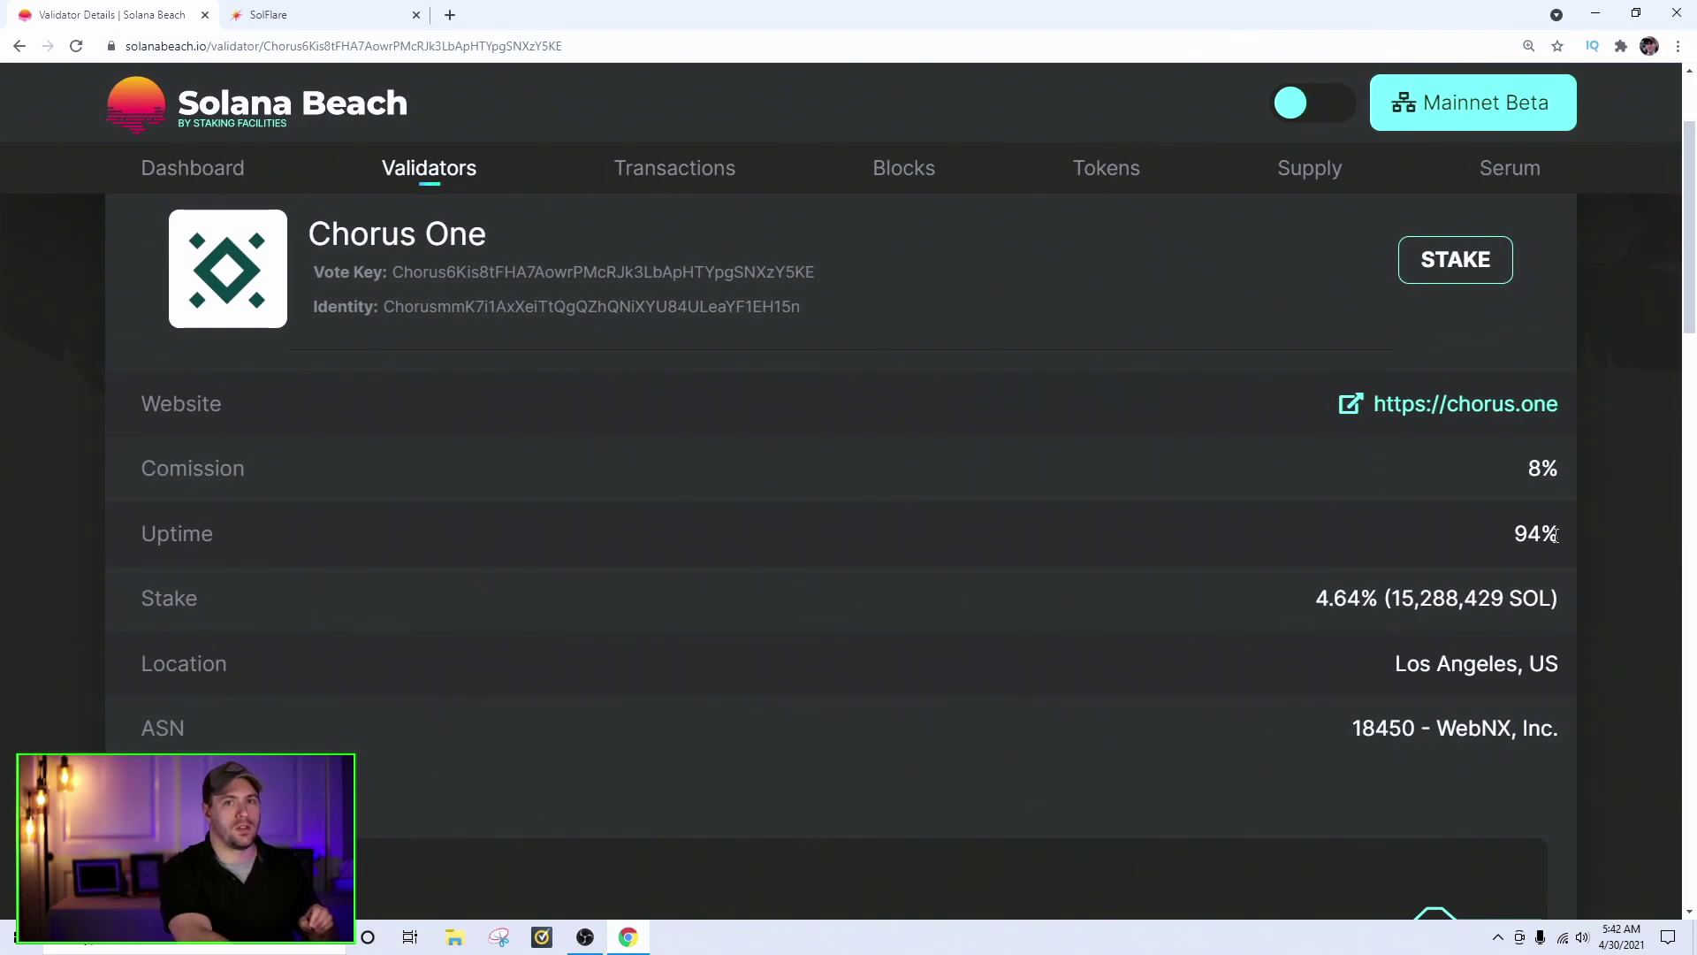
{"action": "left_click_drag", "start_coordinate": [1556, 534], "coordinate": [1519, 531]}
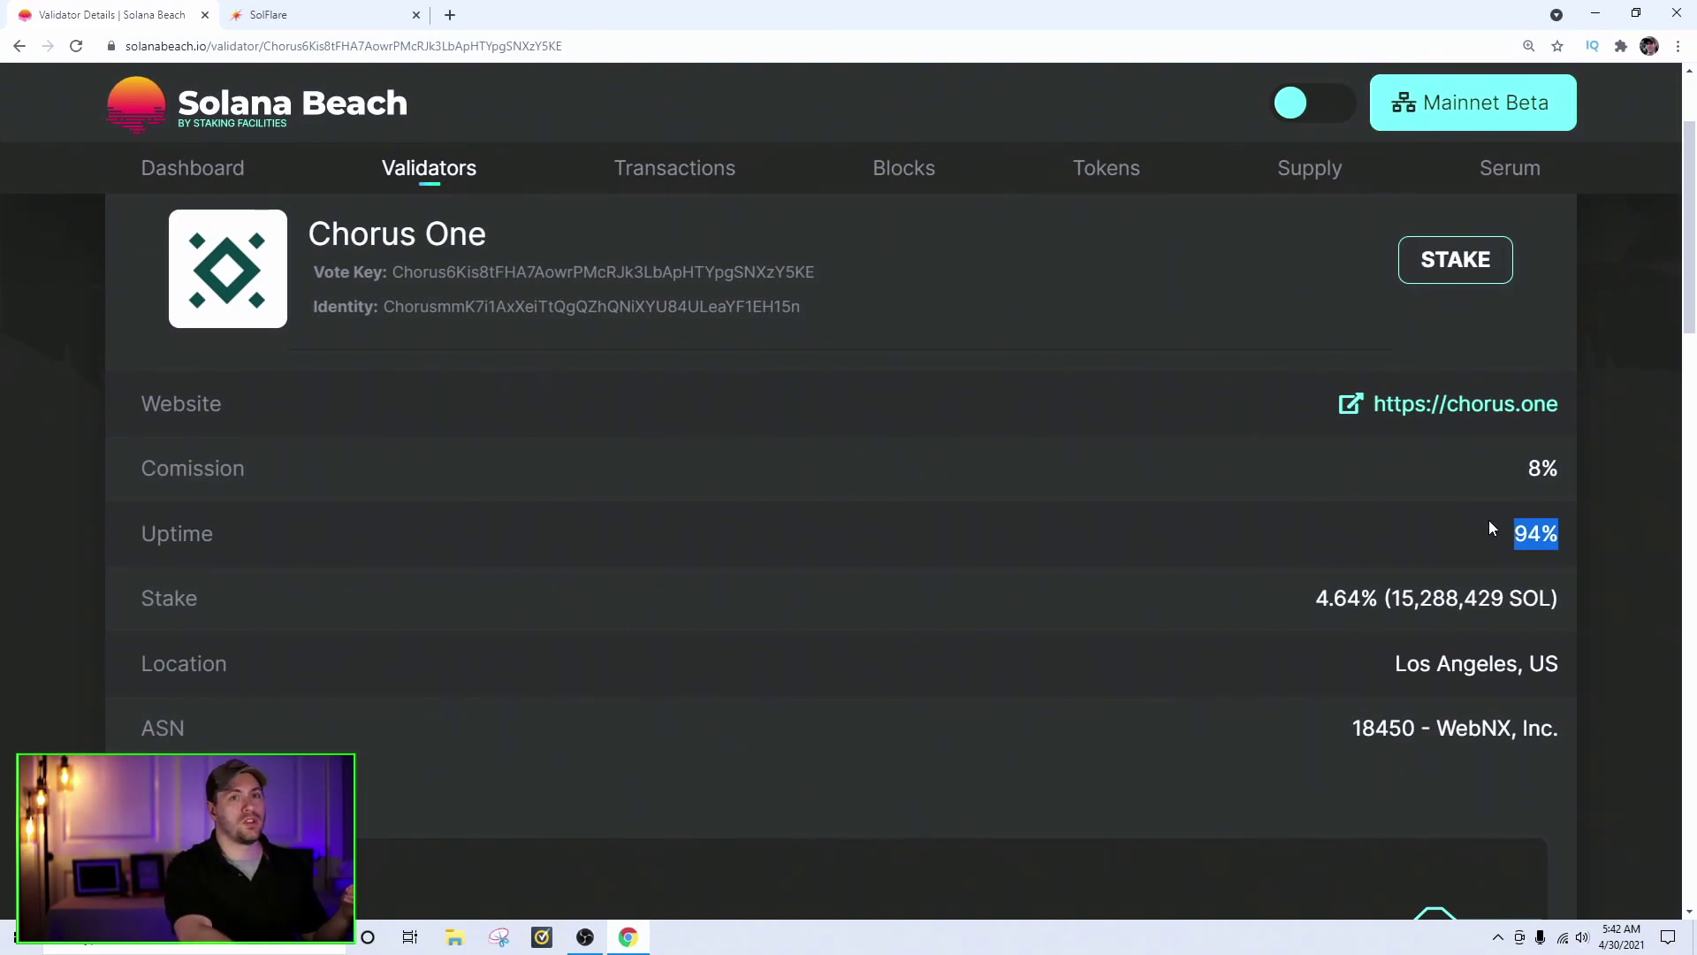
{"action": "left_click", "coordinate": [1560, 533]}
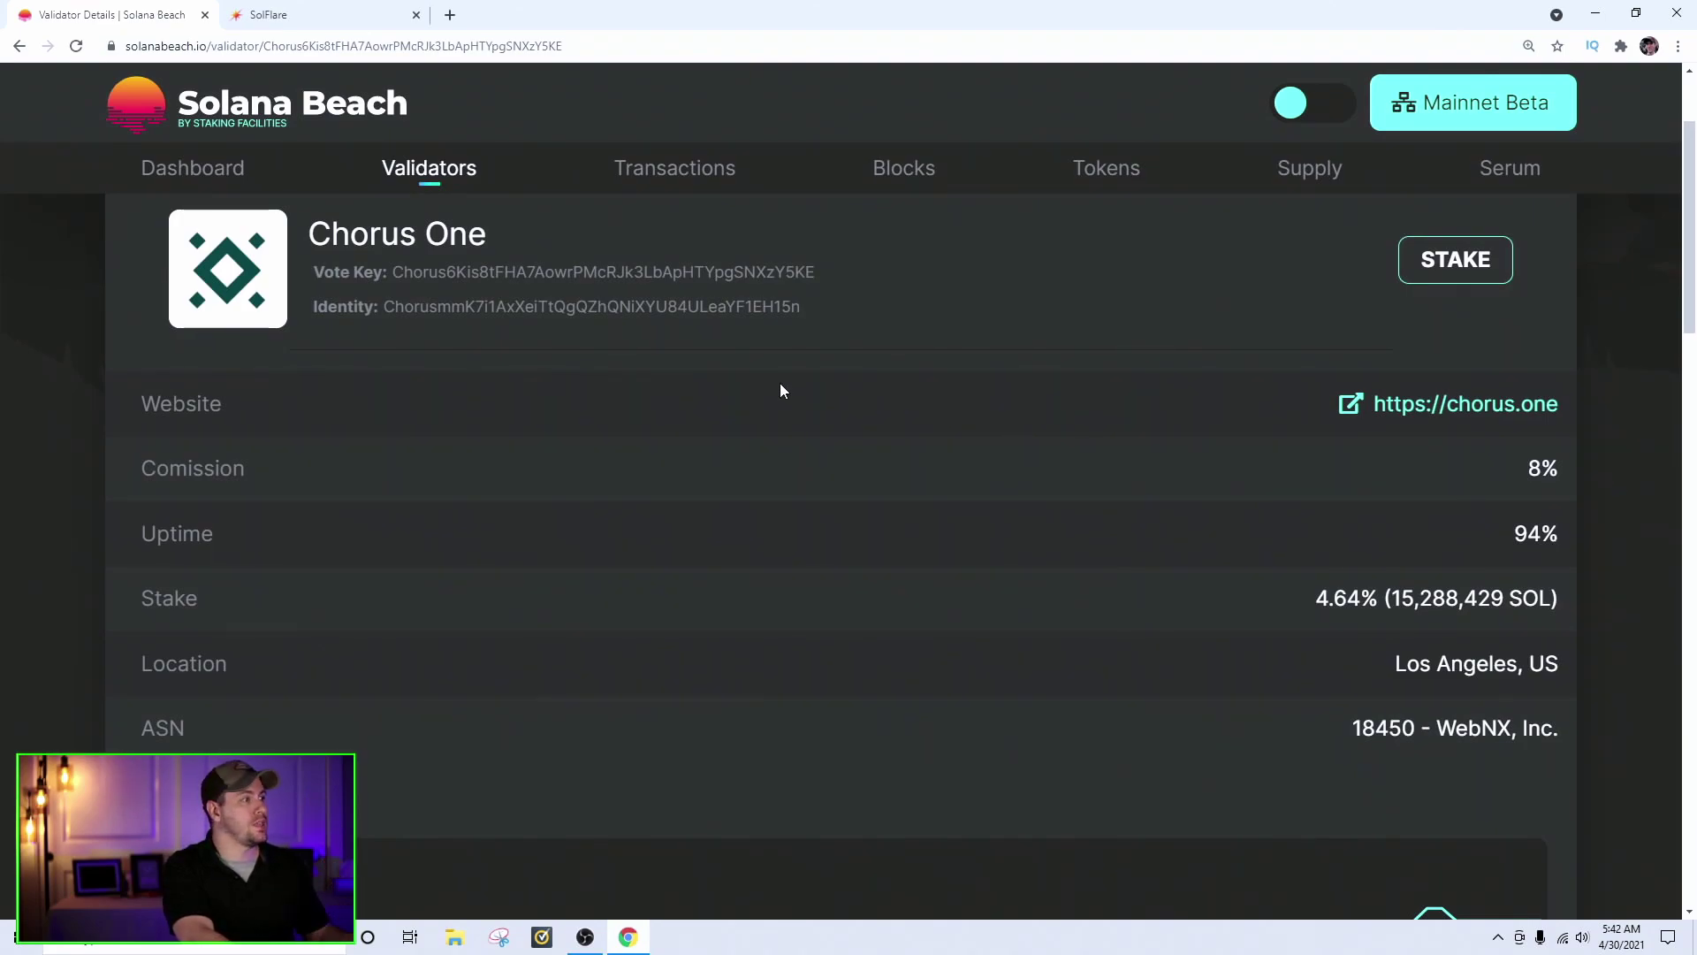
Examine the share of total stake held by the Chorus One validator.
{"action": "left_click", "coordinate": [17, 49]}
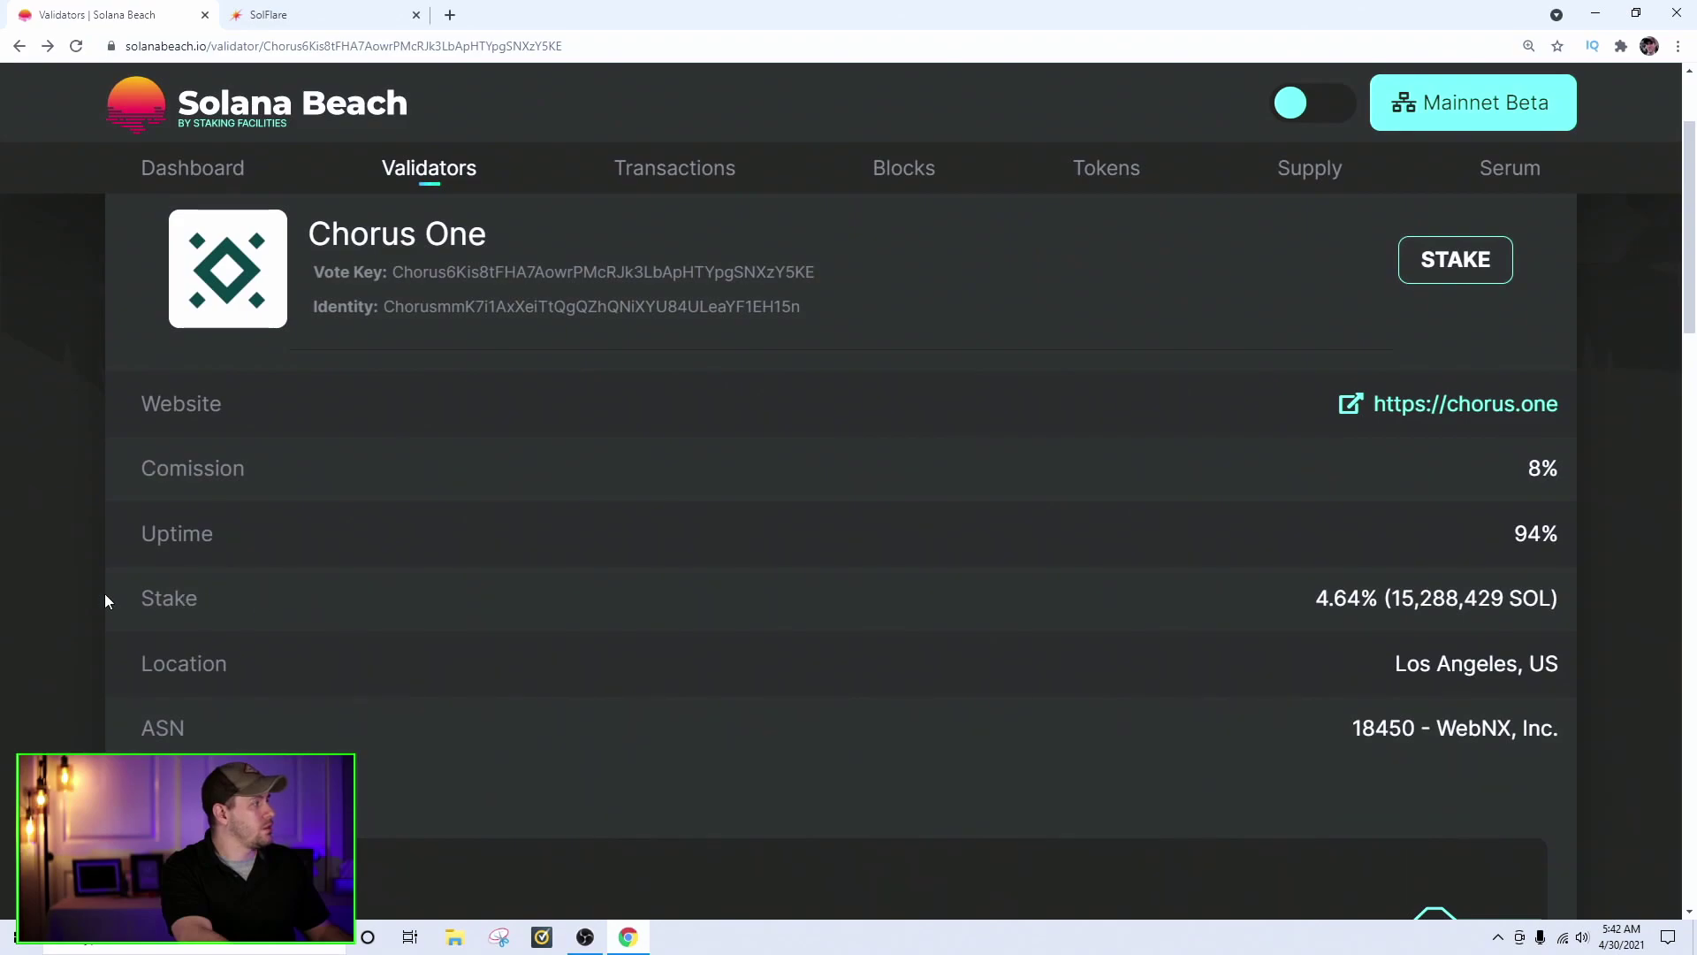
{"action": "left_click_drag", "start_coordinate": [146, 601], "coordinate": [1215, 581]}
{"action": "left_click_drag", "start_coordinate": [1326, 599], "coordinate": [1379, 598]}
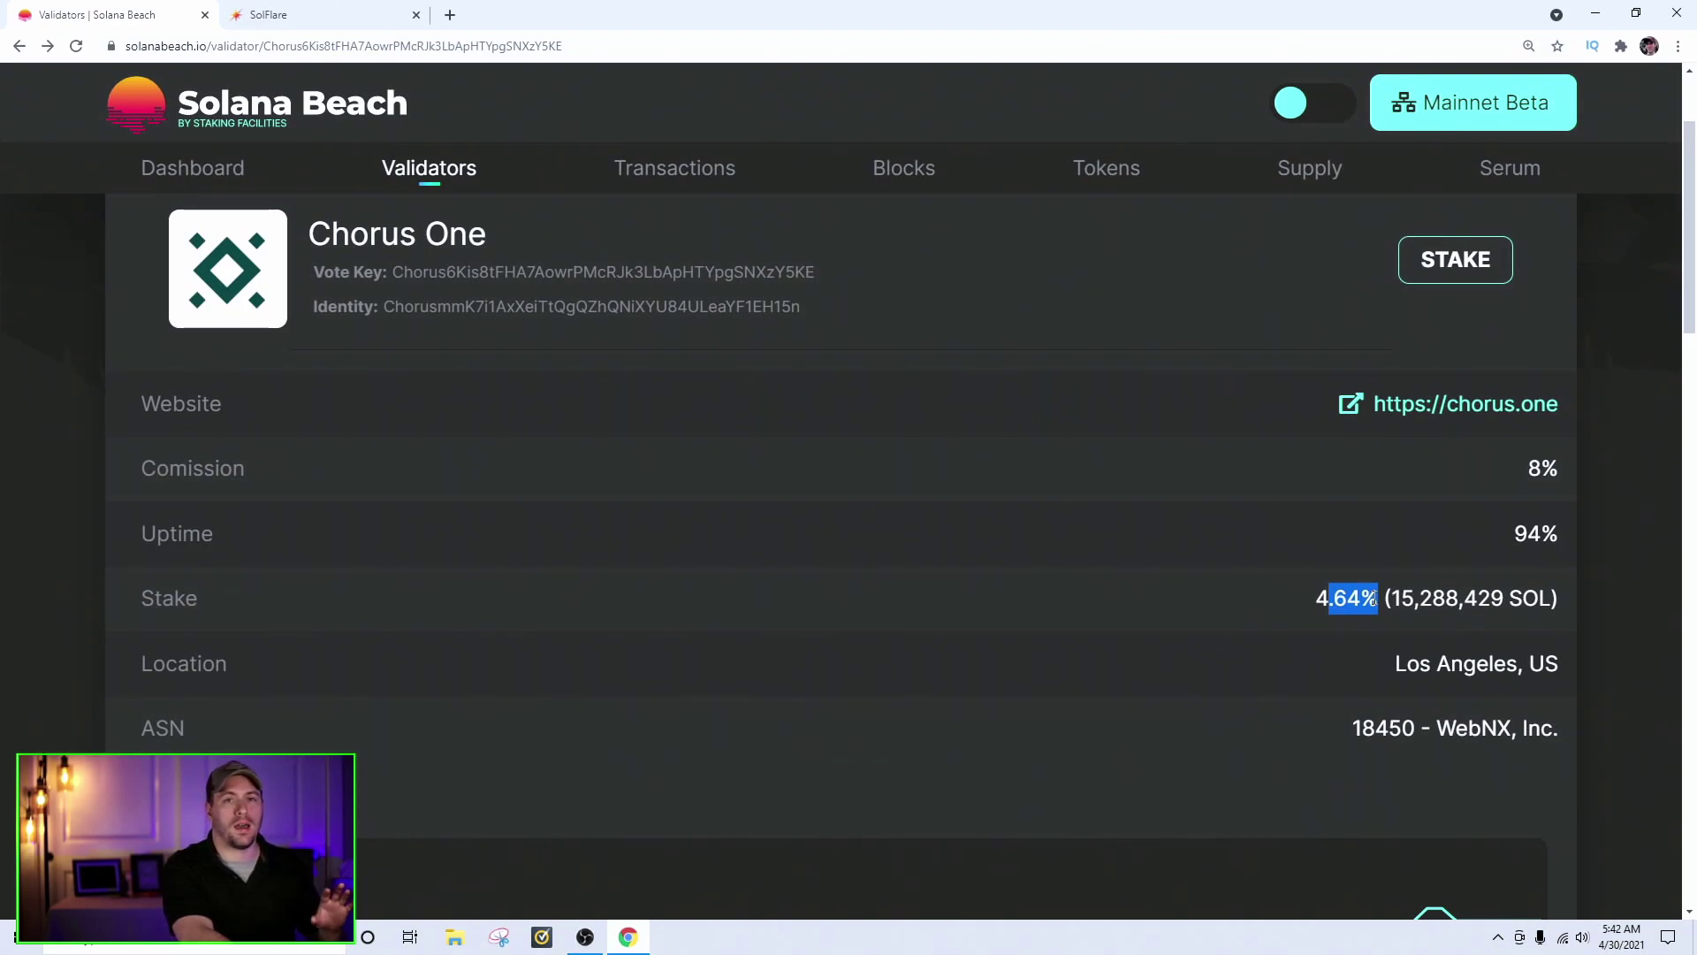
{"action": "mouse_move", "coordinate": [1411, 600]}
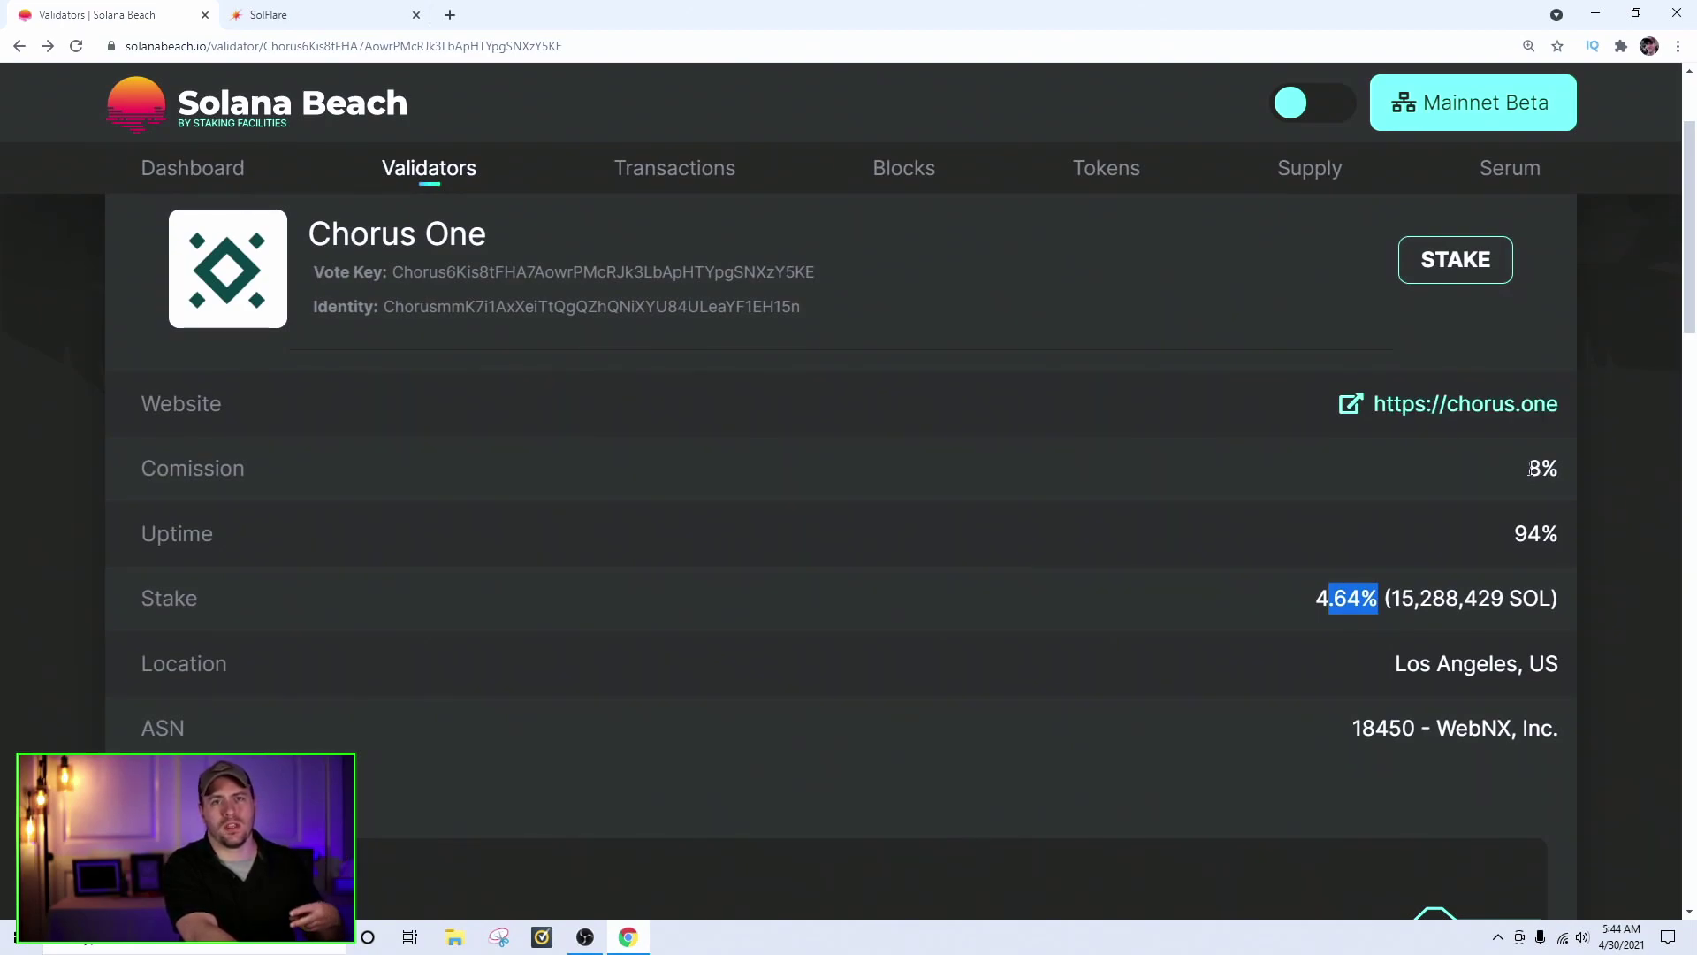
{"action": "left_click", "coordinate": [1456, 447]}
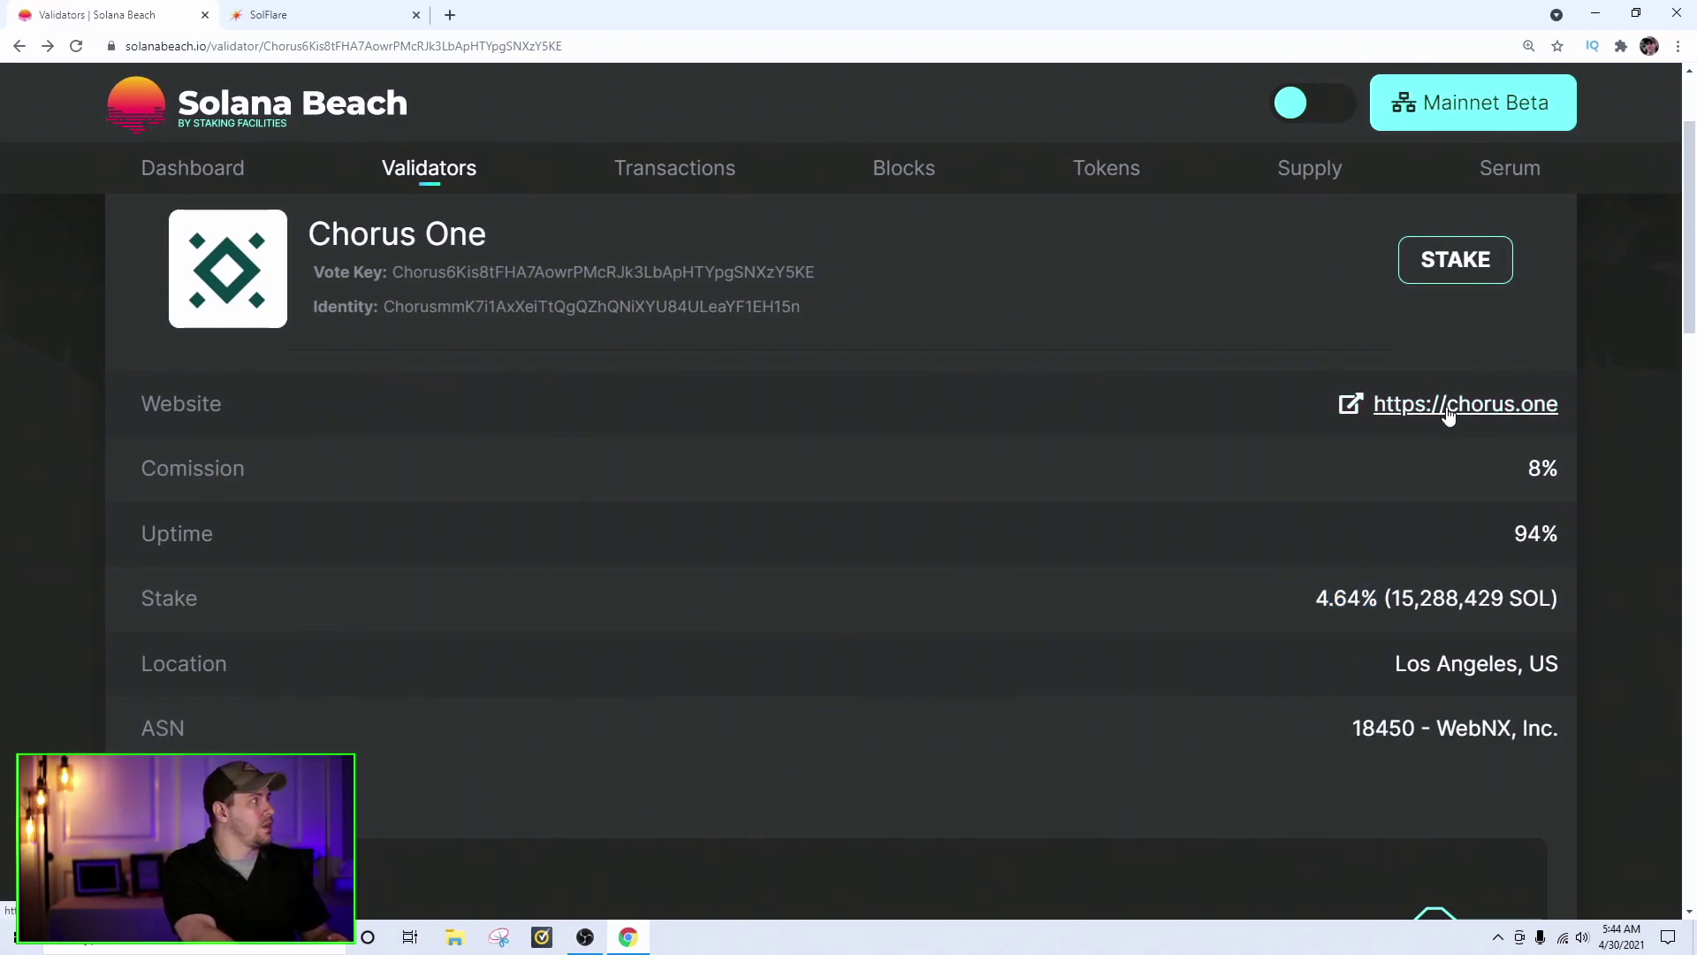
Open the Chorus One website from the validator details and go to its Solana network page.
{"action": "left_click", "coordinate": [1447, 414]}
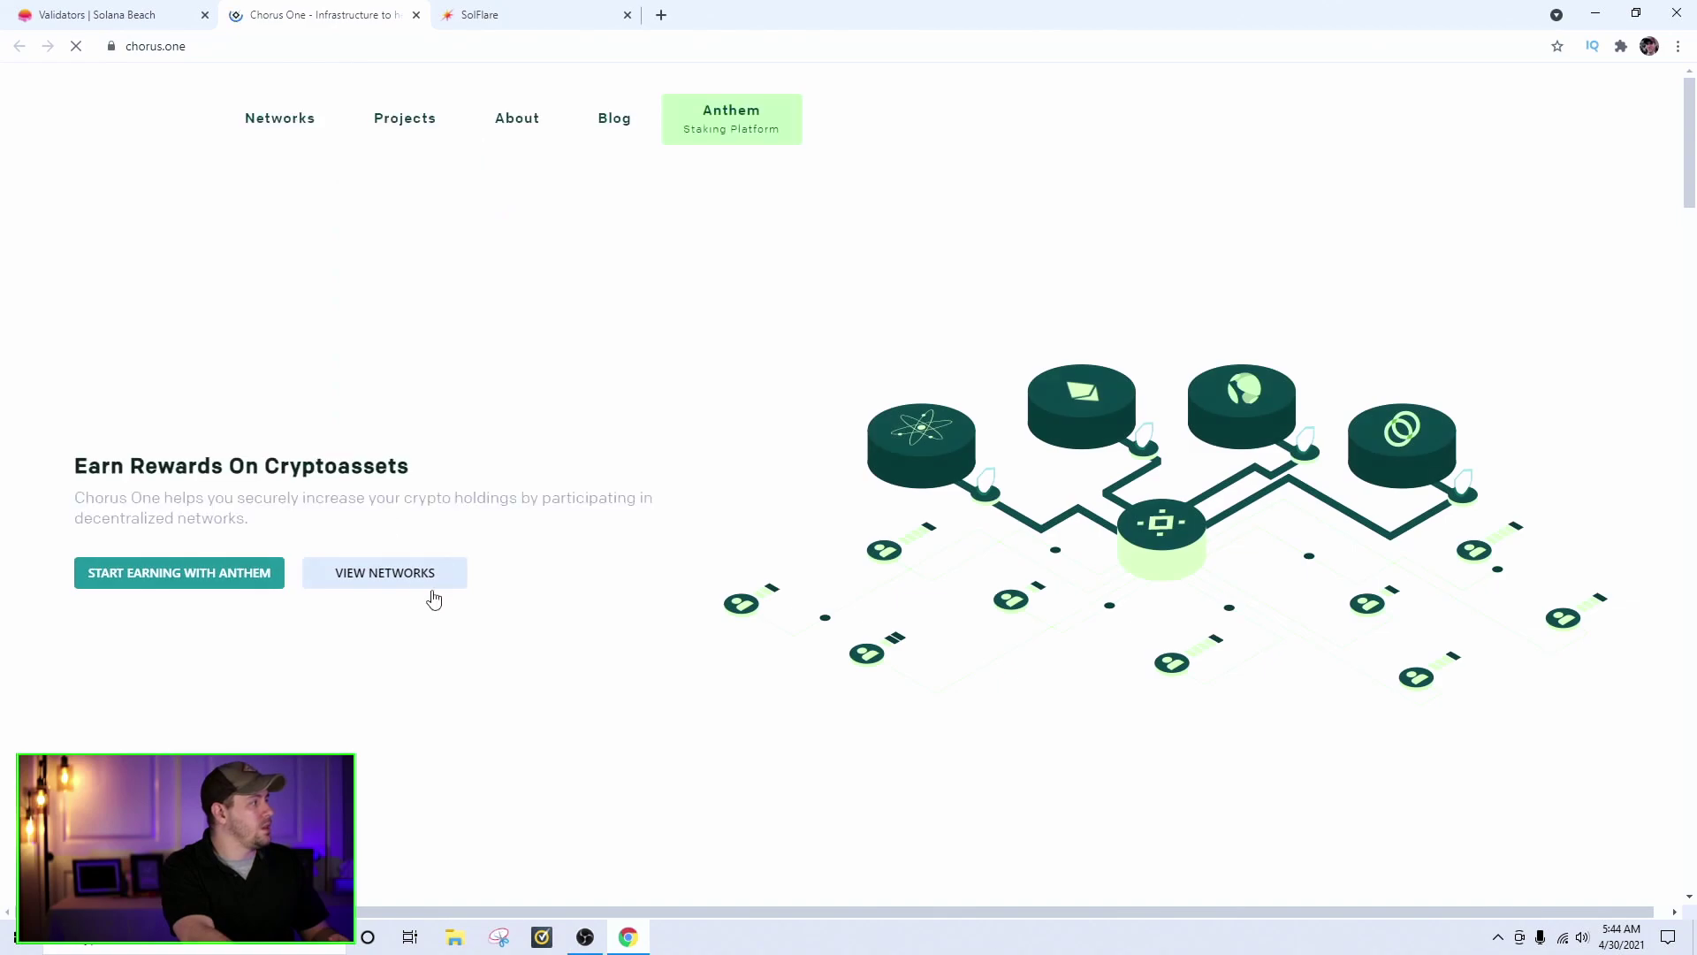
{"action": "mouse_move", "coordinate": [314, 129]}
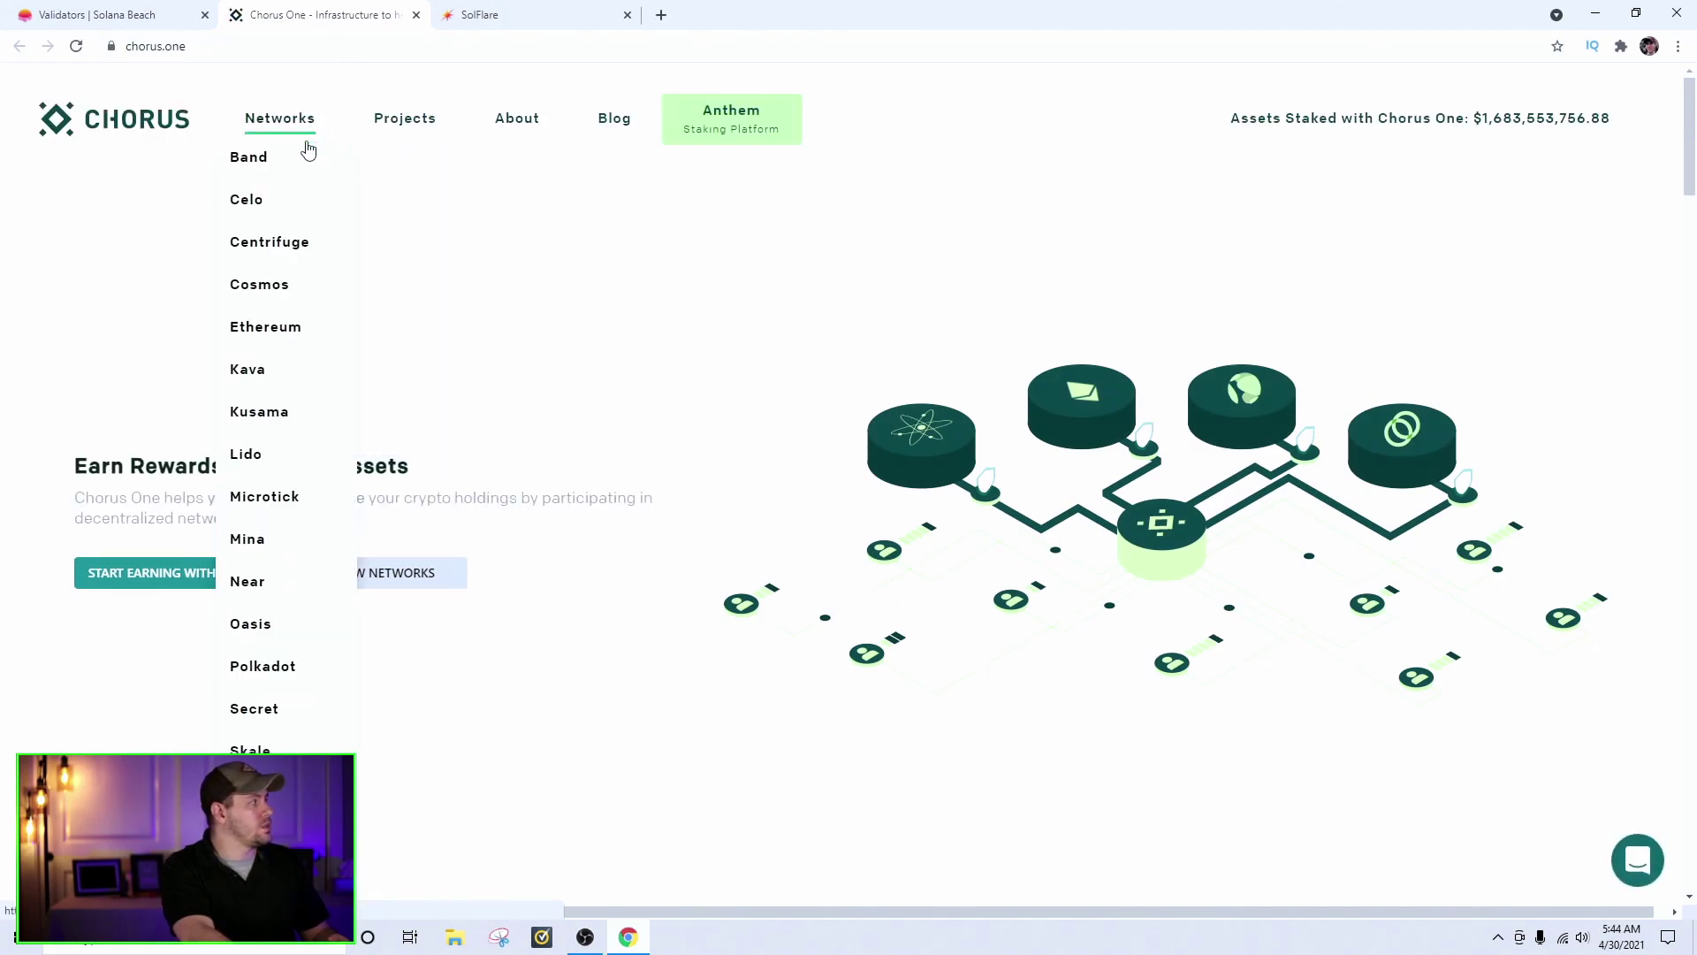
{"action": "scroll", "coordinate": [300, 517], "scroll_direction": "down", "scroll_amount": 2}
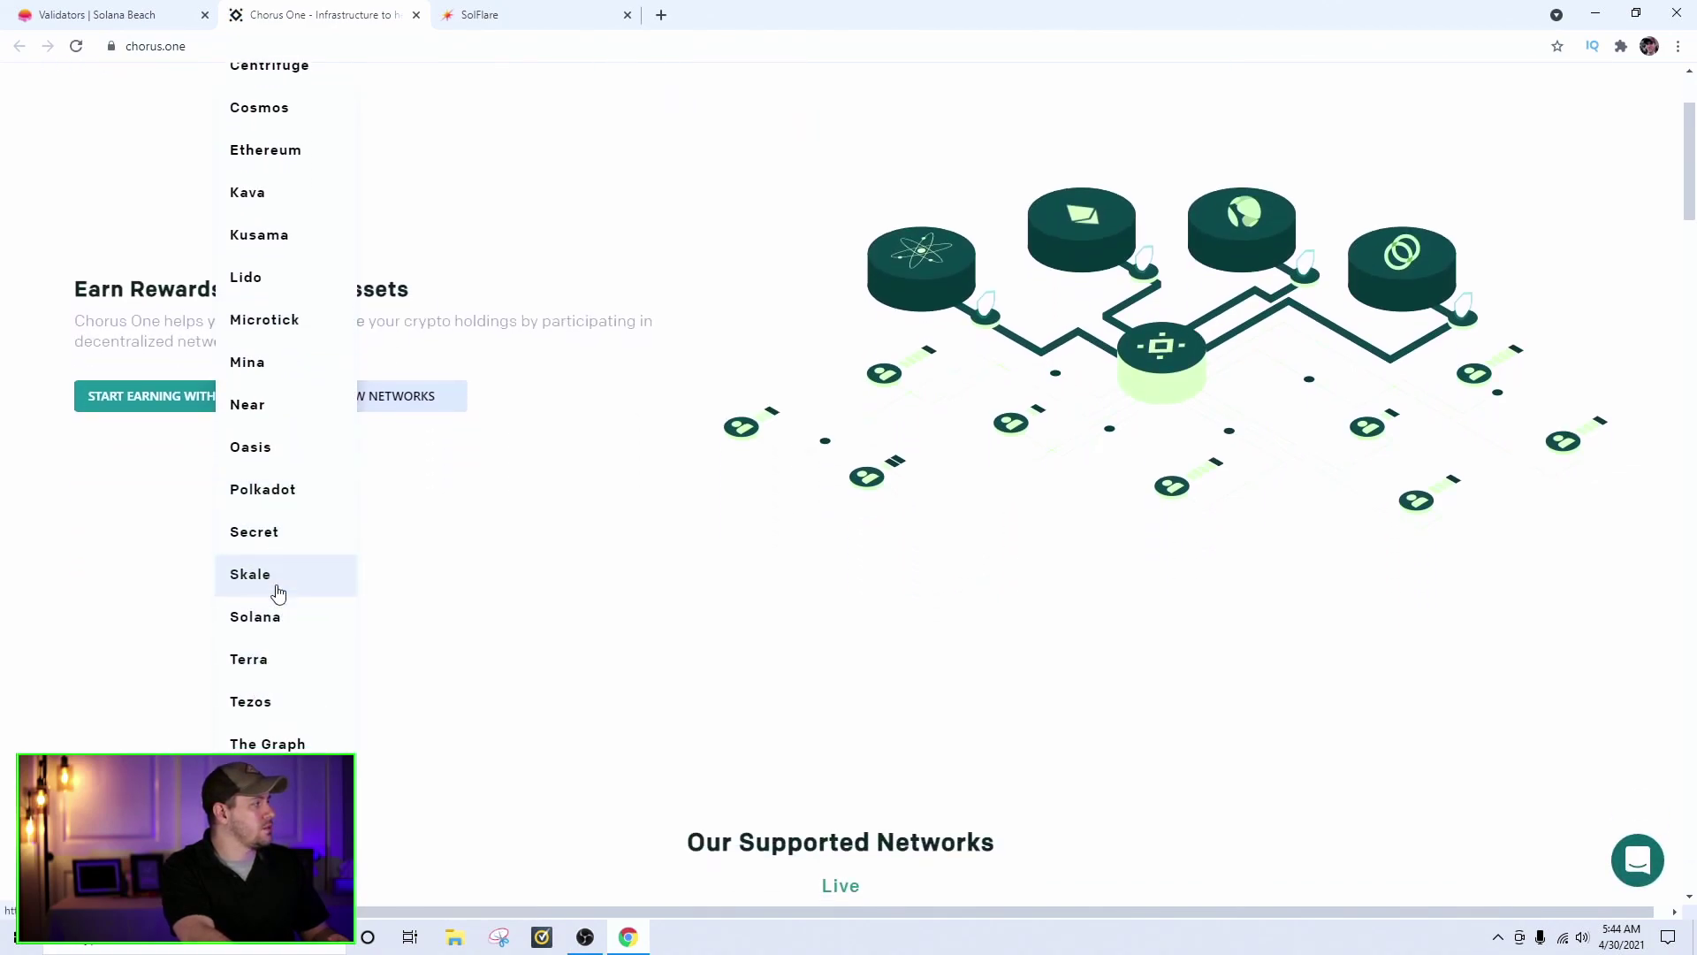
{"action": "scroll", "coordinate": [277, 595], "scroll_direction": "up", "scroll_amount": 2}
{"action": "scroll", "coordinate": [278, 671], "scroll_direction": "down", "scroll_amount": 1}
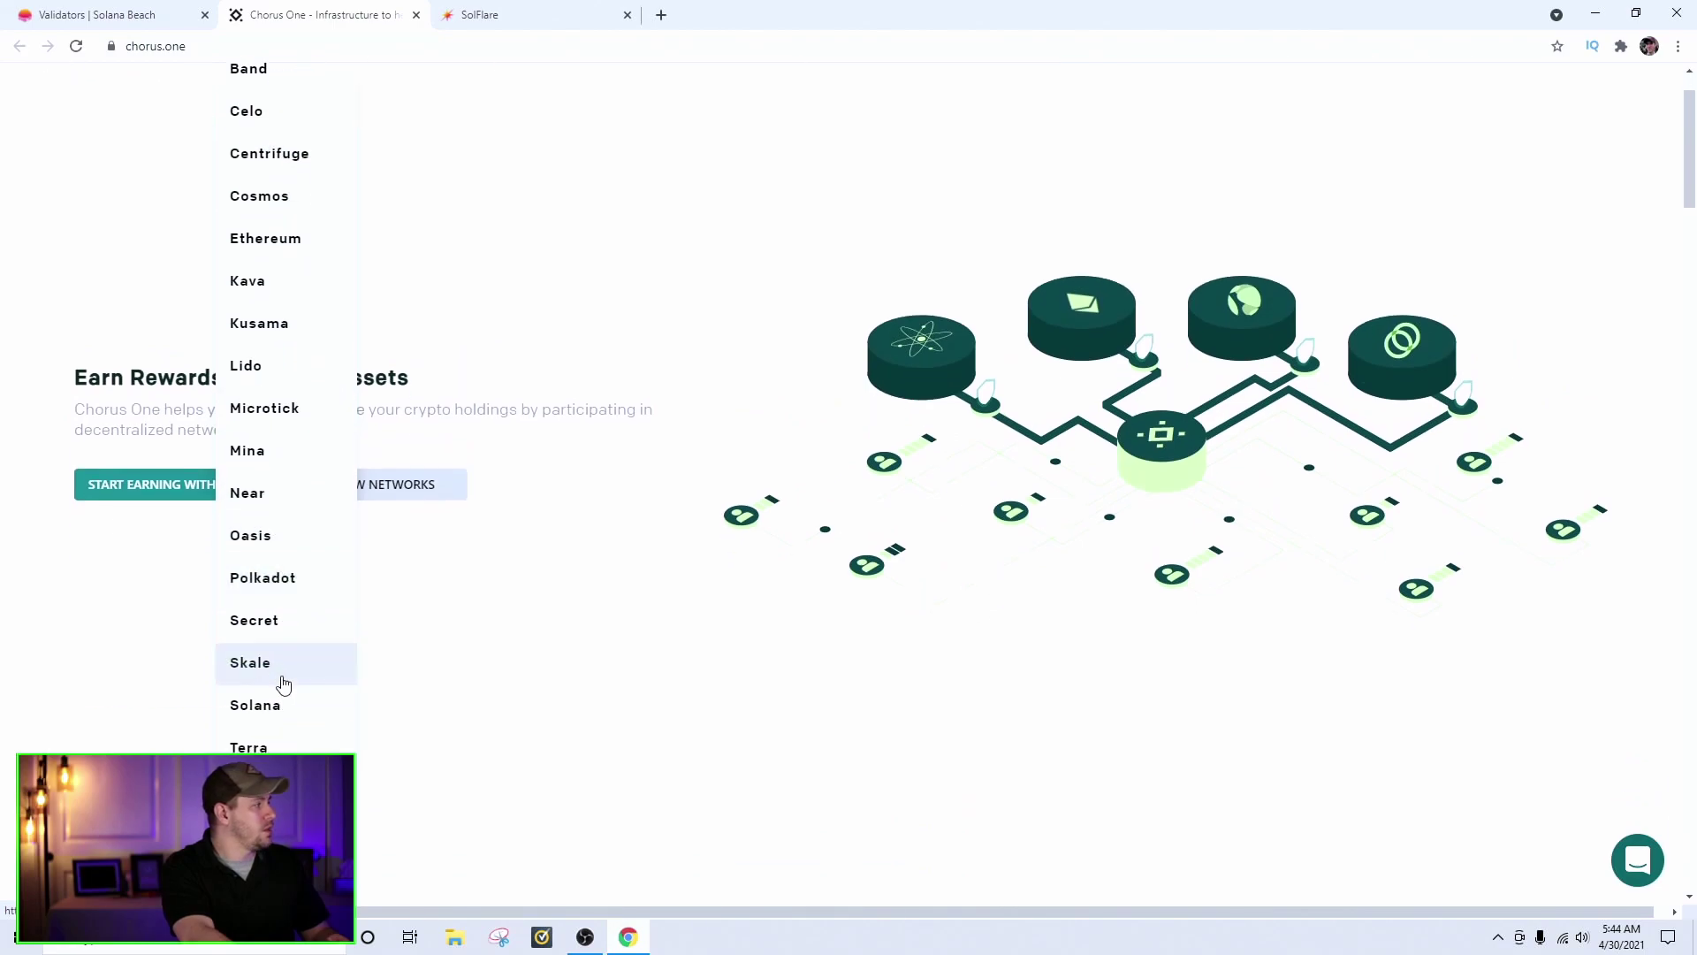
{"action": "left_click", "coordinate": [284, 707]}
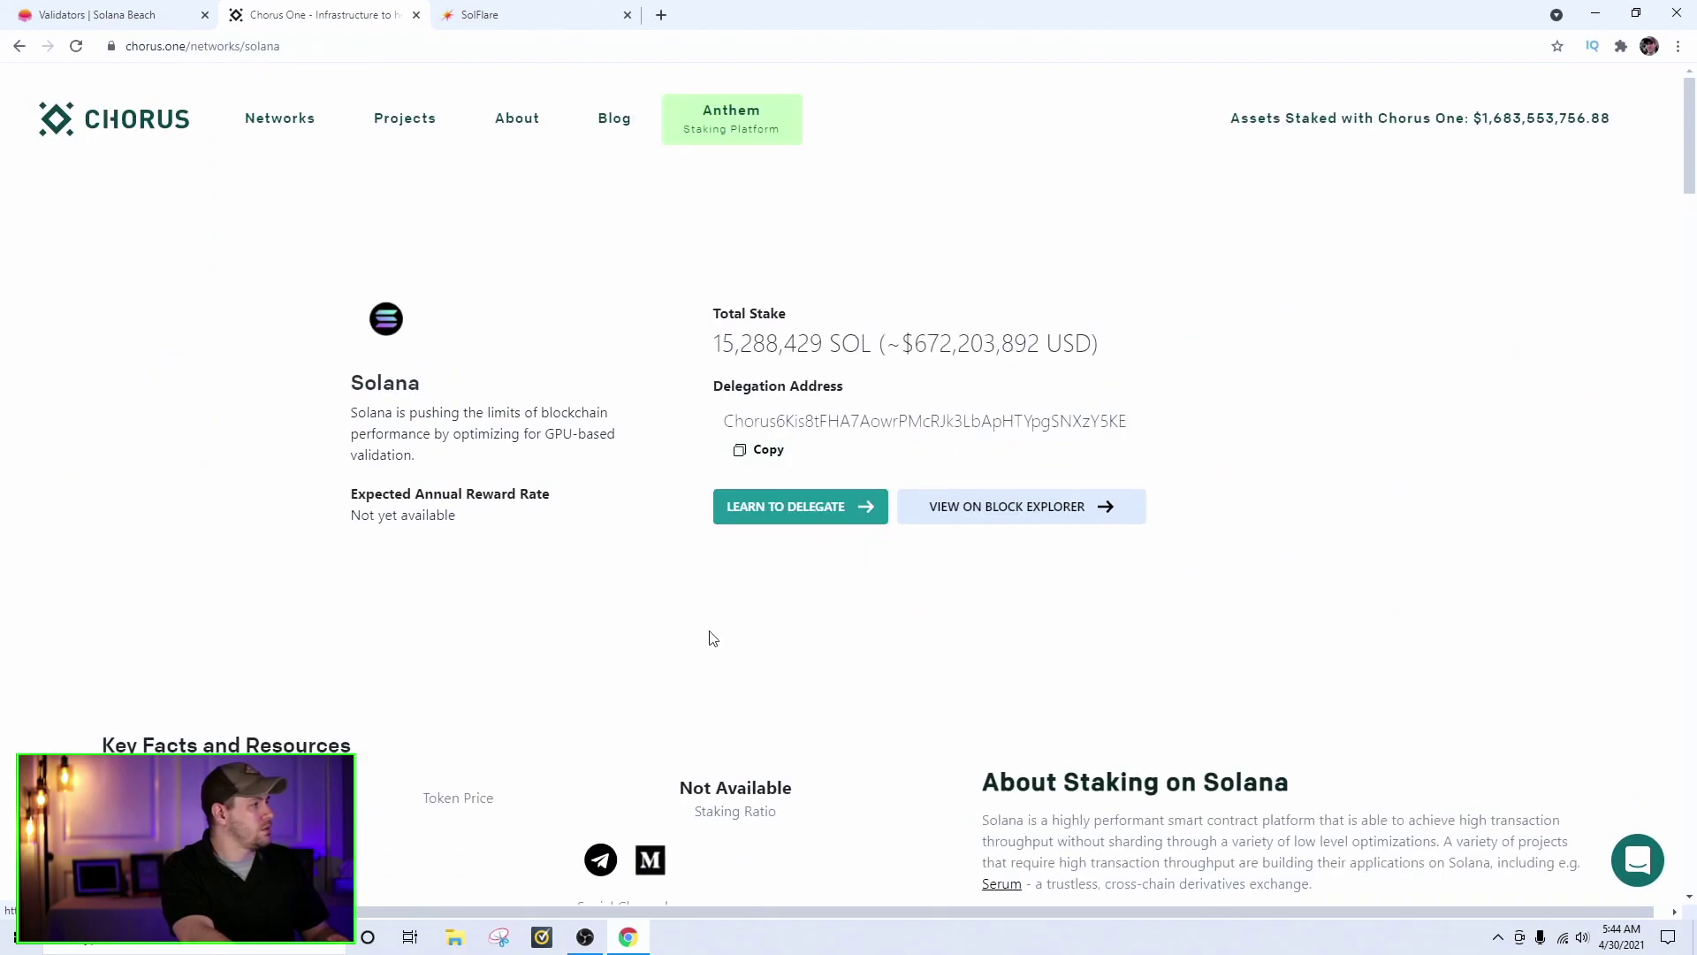
Review Chorus One's expected annual reward rate, total stake and key facts for Solana, and return to the Solana Beach validator details.
{"action": "left_click_drag", "start_coordinate": [357, 515], "coordinate": [406, 517]}
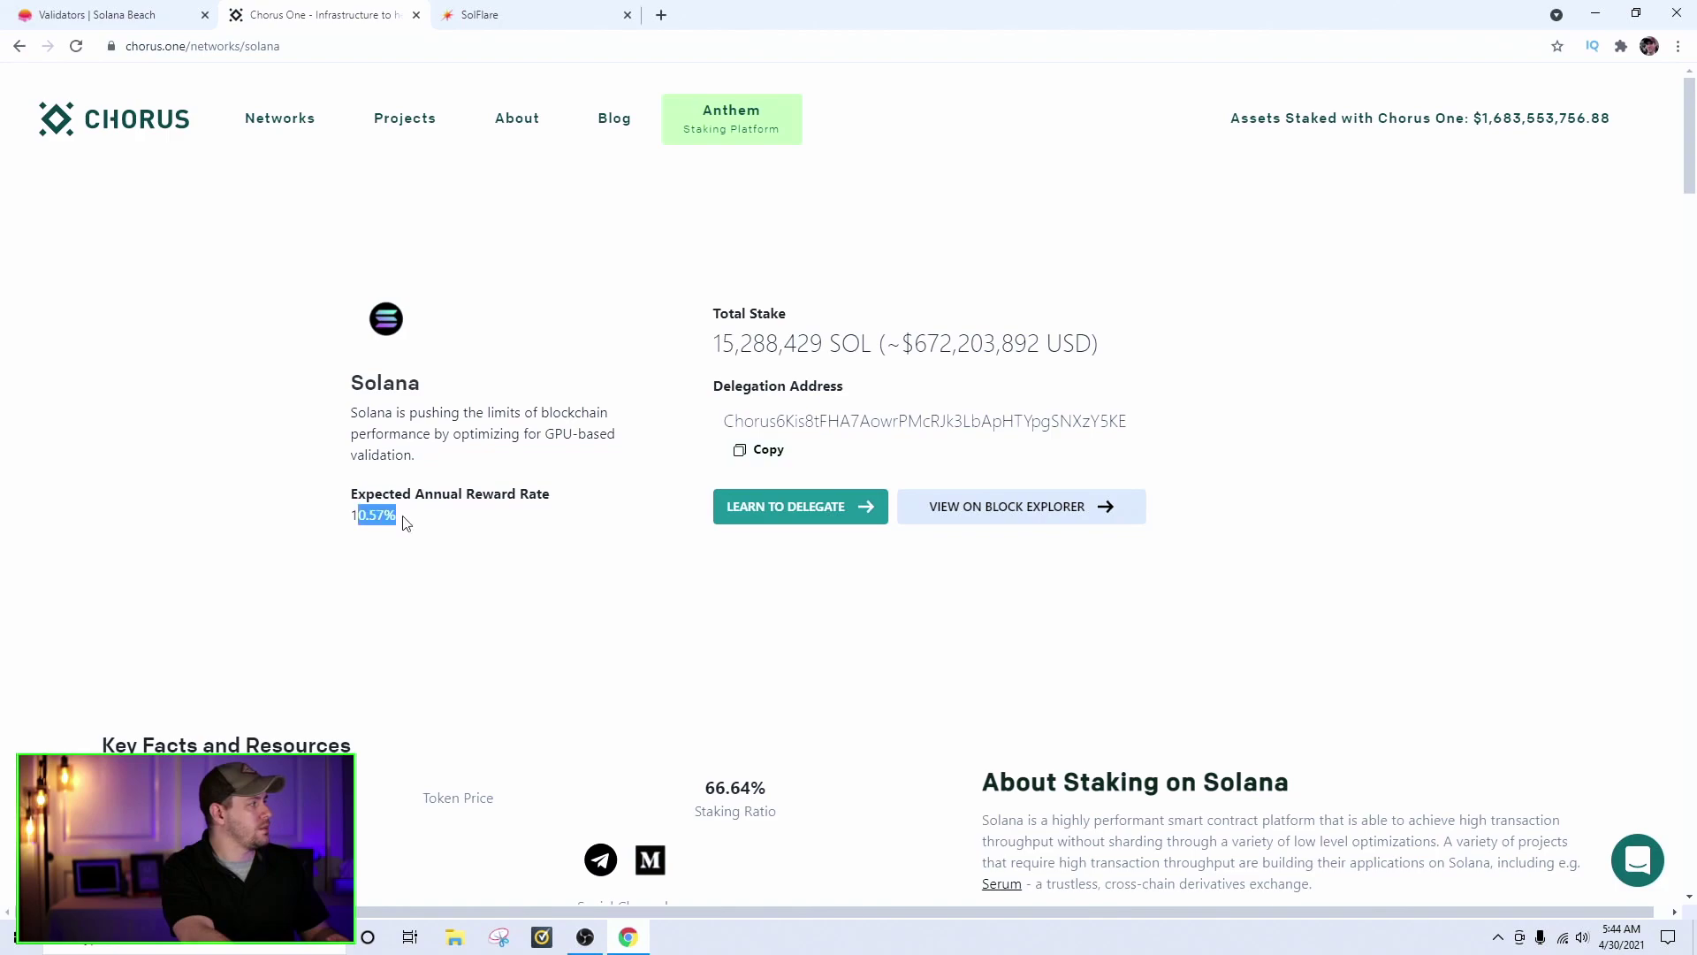
{"action": "left_click", "coordinate": [380, 518]}
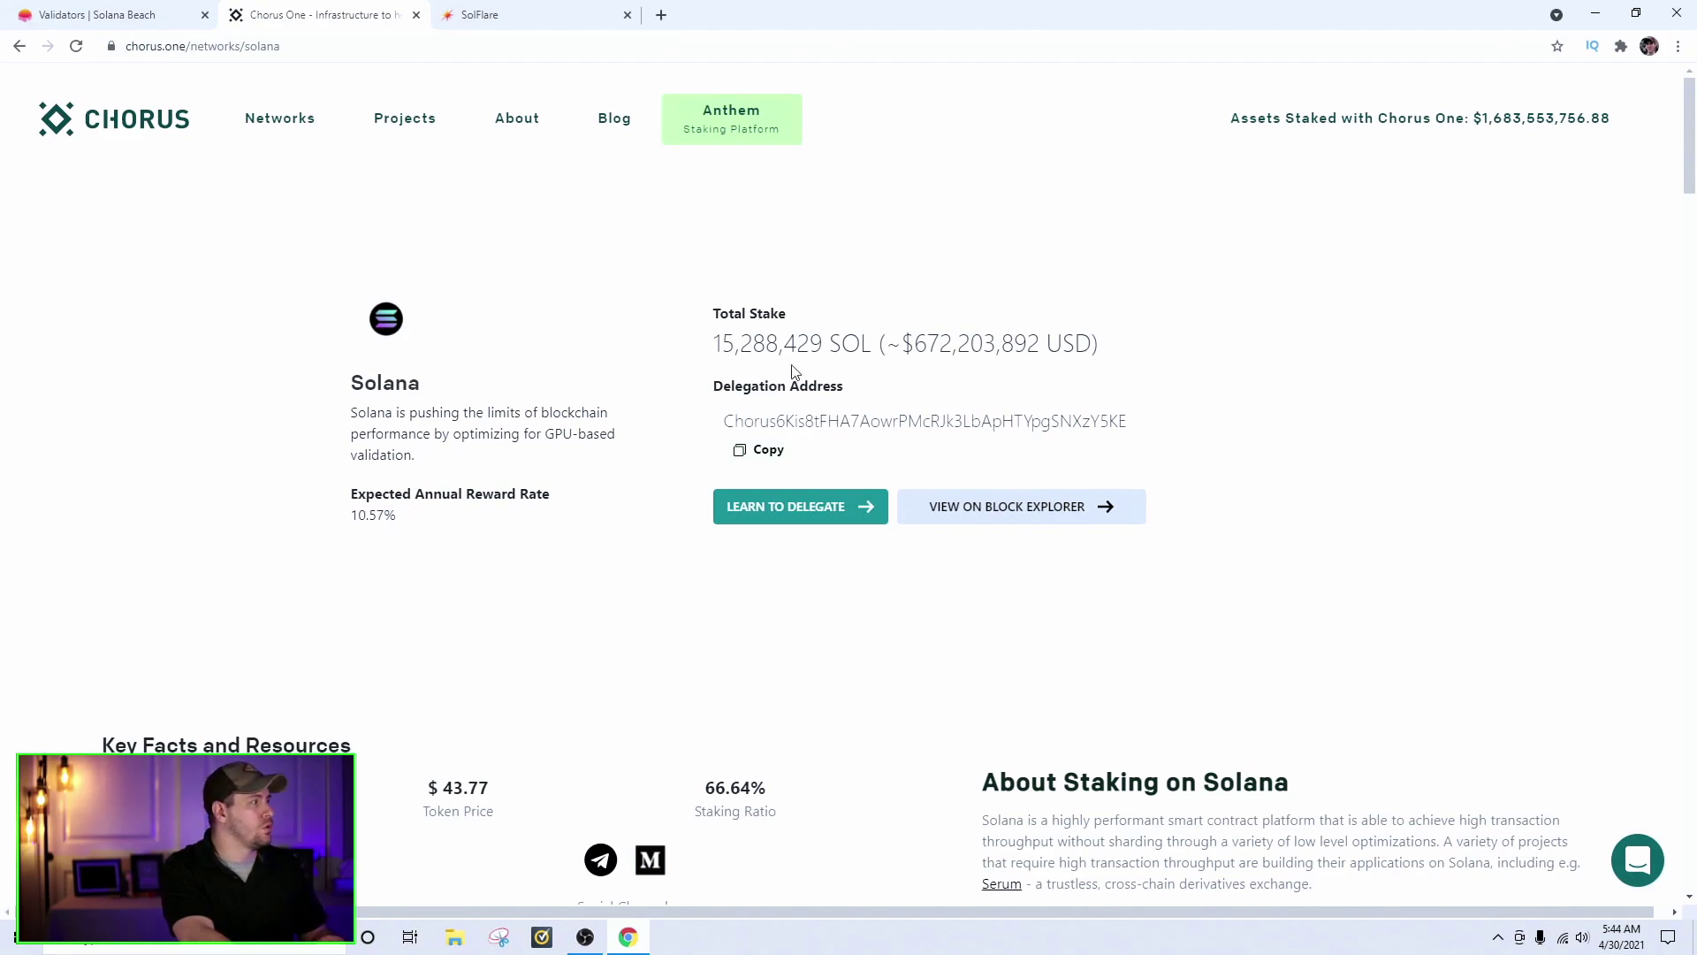
{"action": "scroll", "coordinate": [557, 439], "scroll_direction": "down", "scroll_amount": 3}
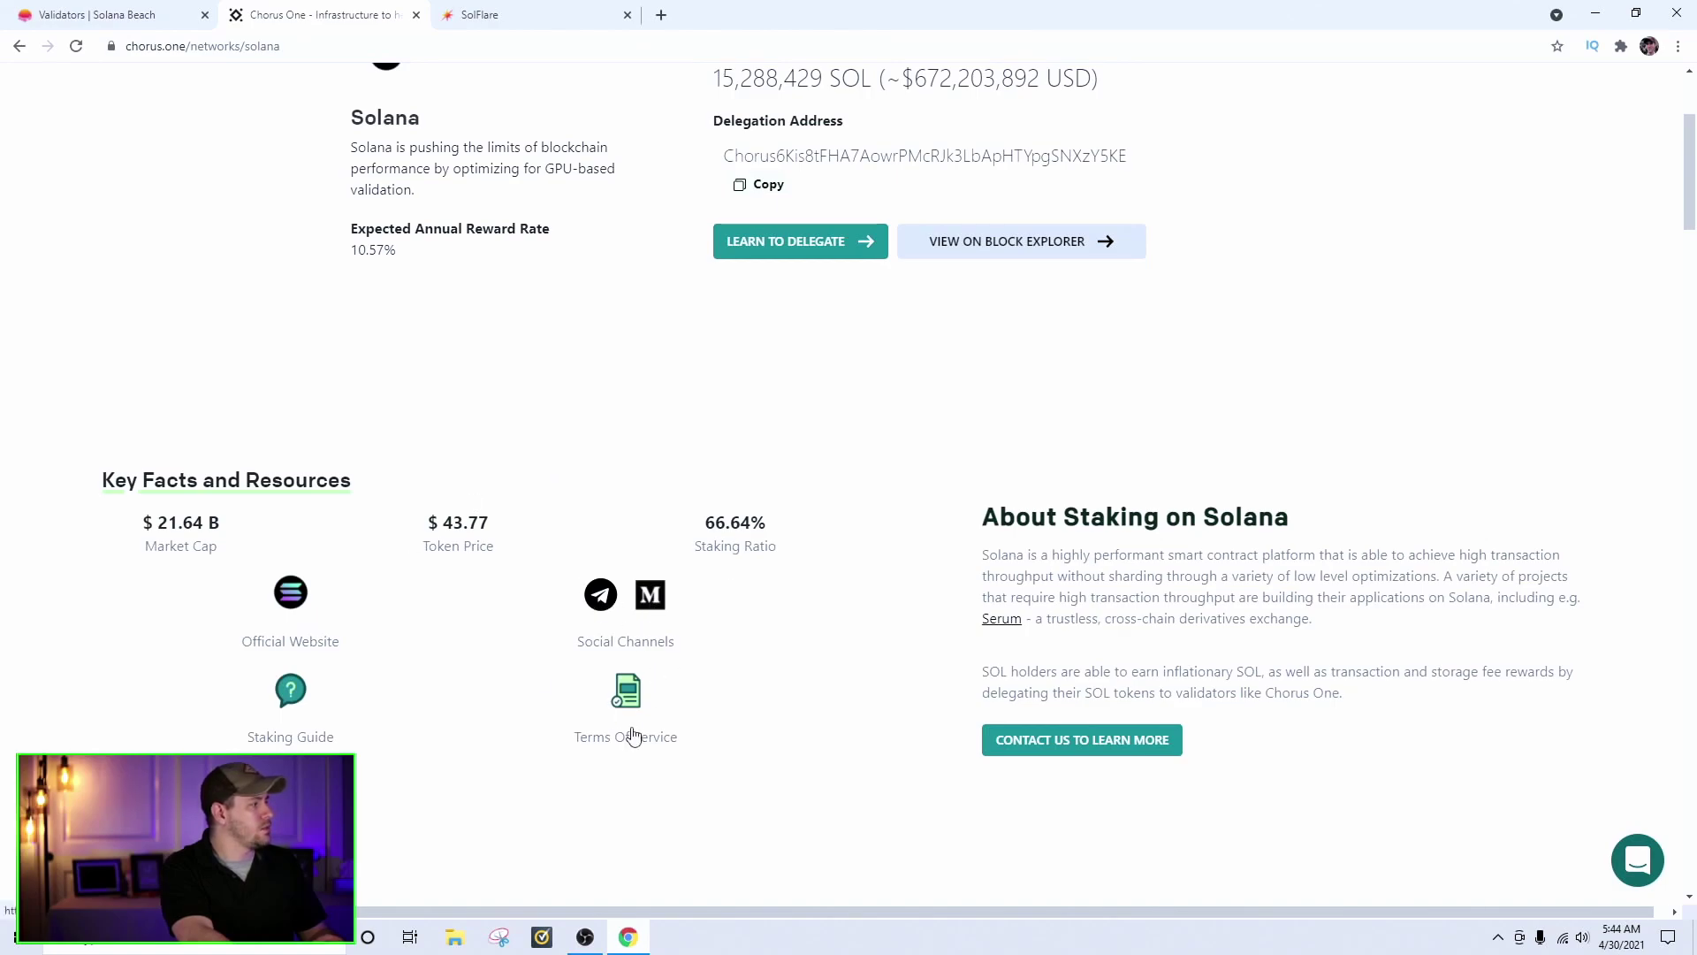
{"action": "scroll", "coordinate": [977, 307], "scroll_direction": "up", "scroll_amount": 3}
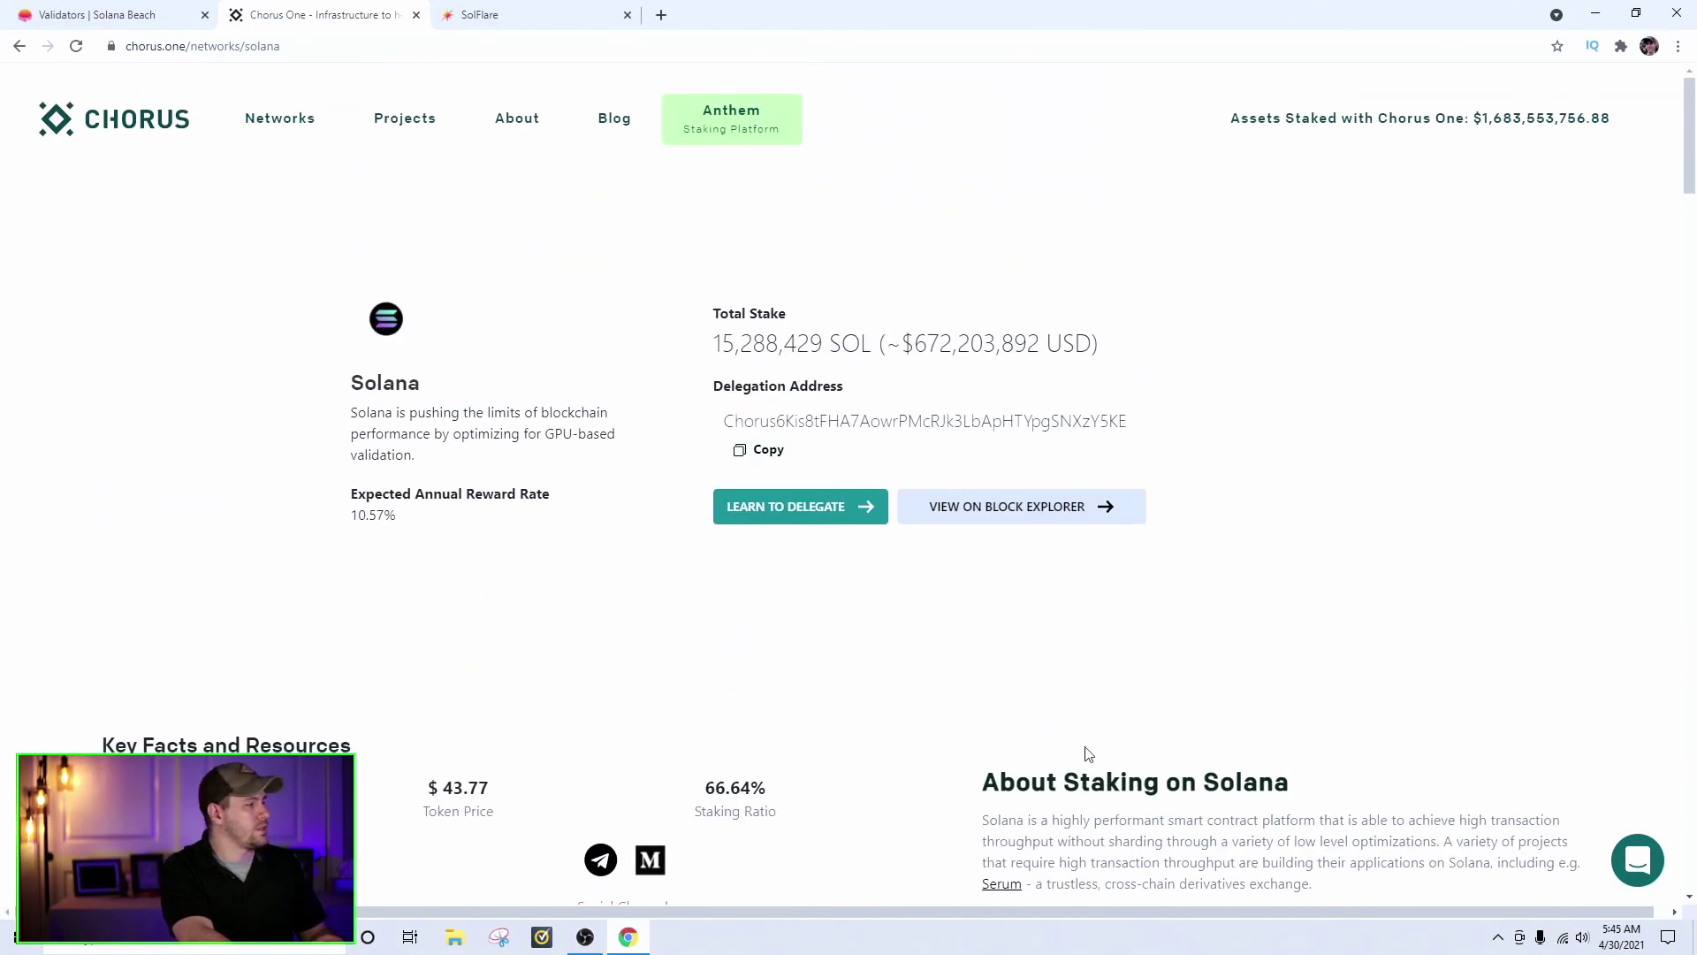
{"action": "scroll", "coordinate": [1084, 734], "scroll_direction": "down", "scroll_amount": 1}
{"action": "scroll", "coordinate": [1084, 734], "scroll_direction": "down", "scroll_amount": 4}
{"action": "scroll", "coordinate": [867, 565], "scroll_direction": "up", "scroll_amount": 4}
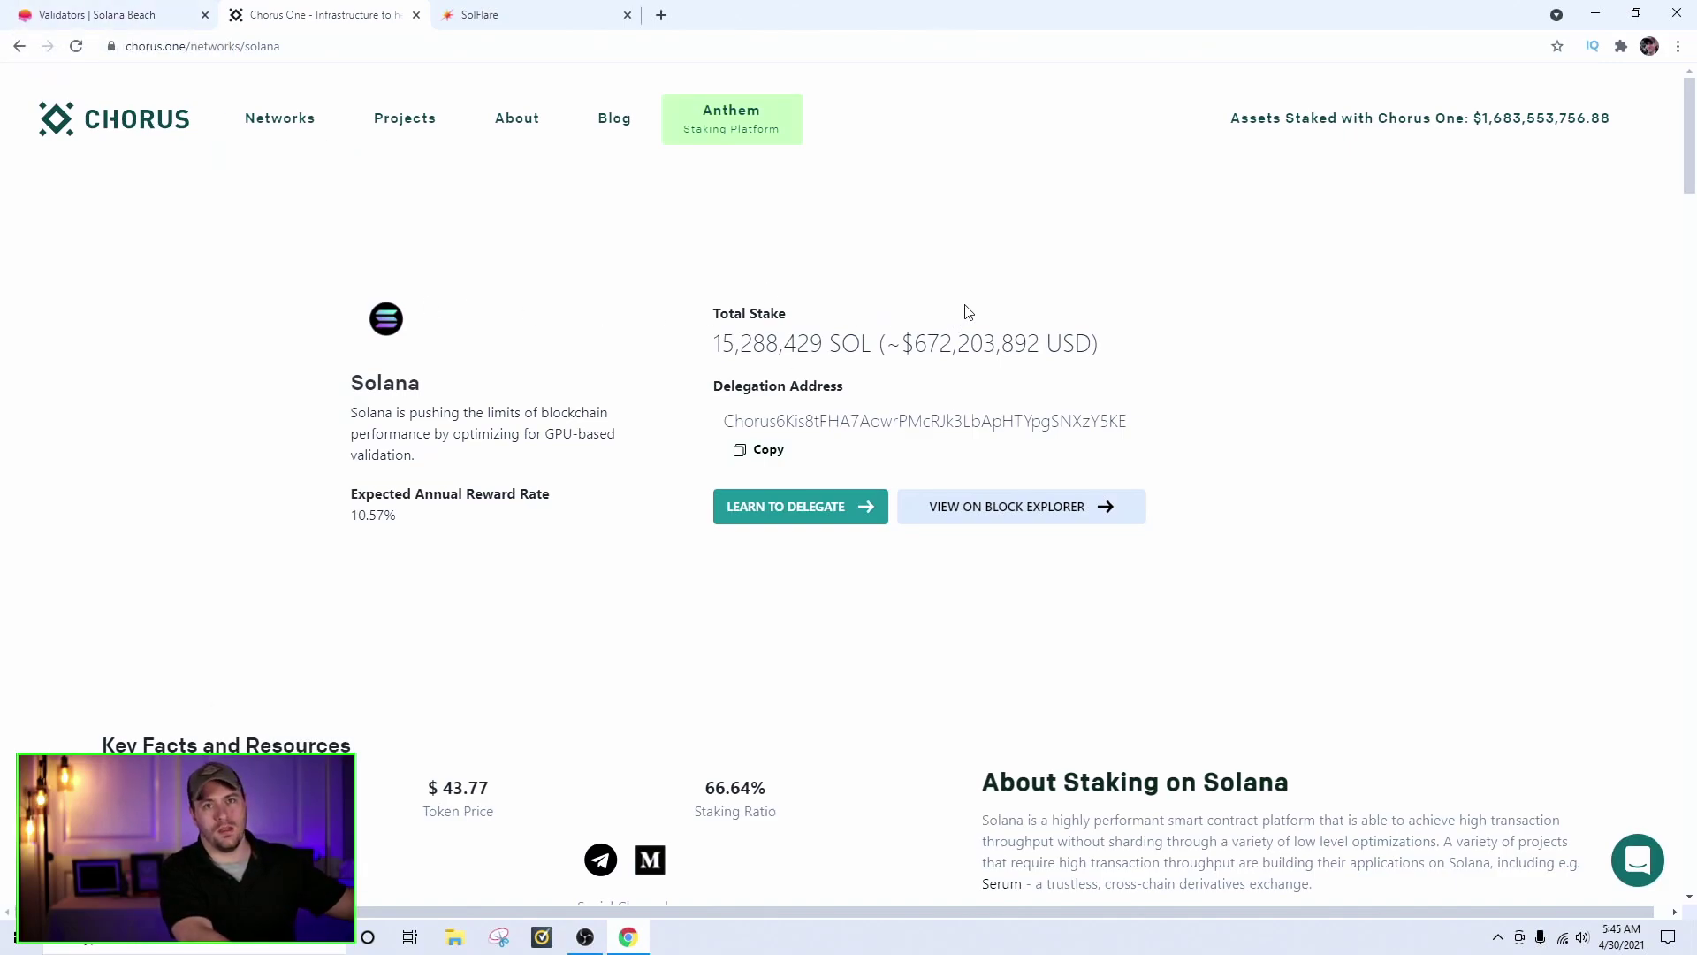
{"action": "left_click", "coordinate": [154, 15]}
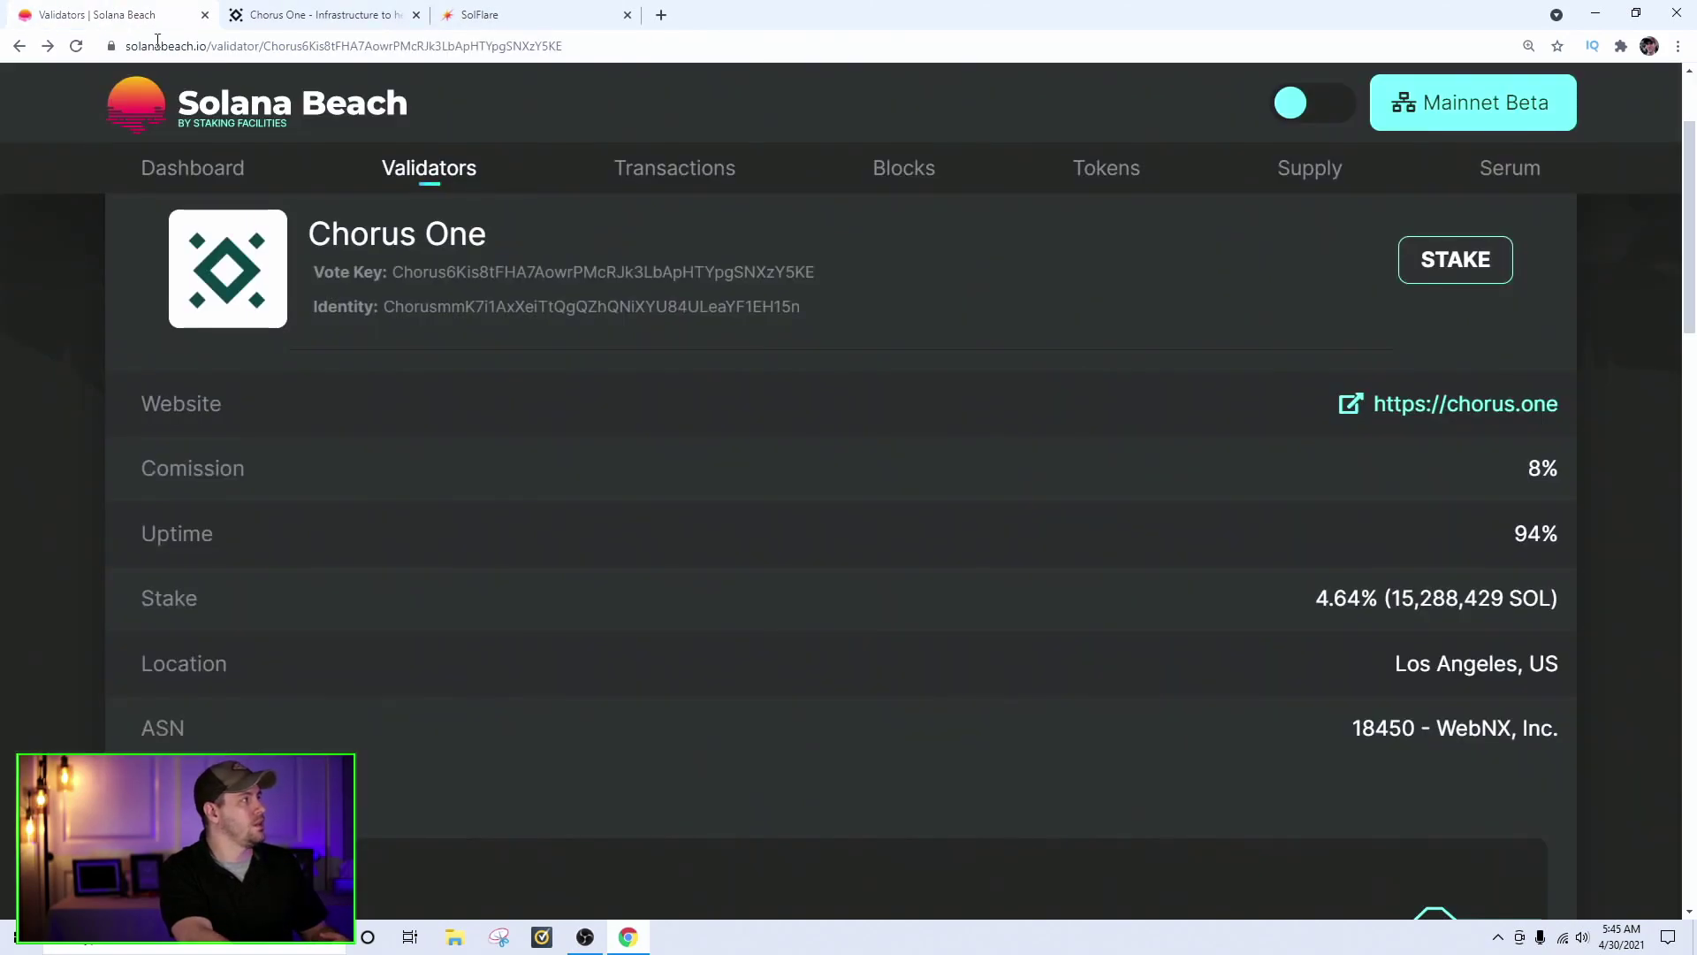
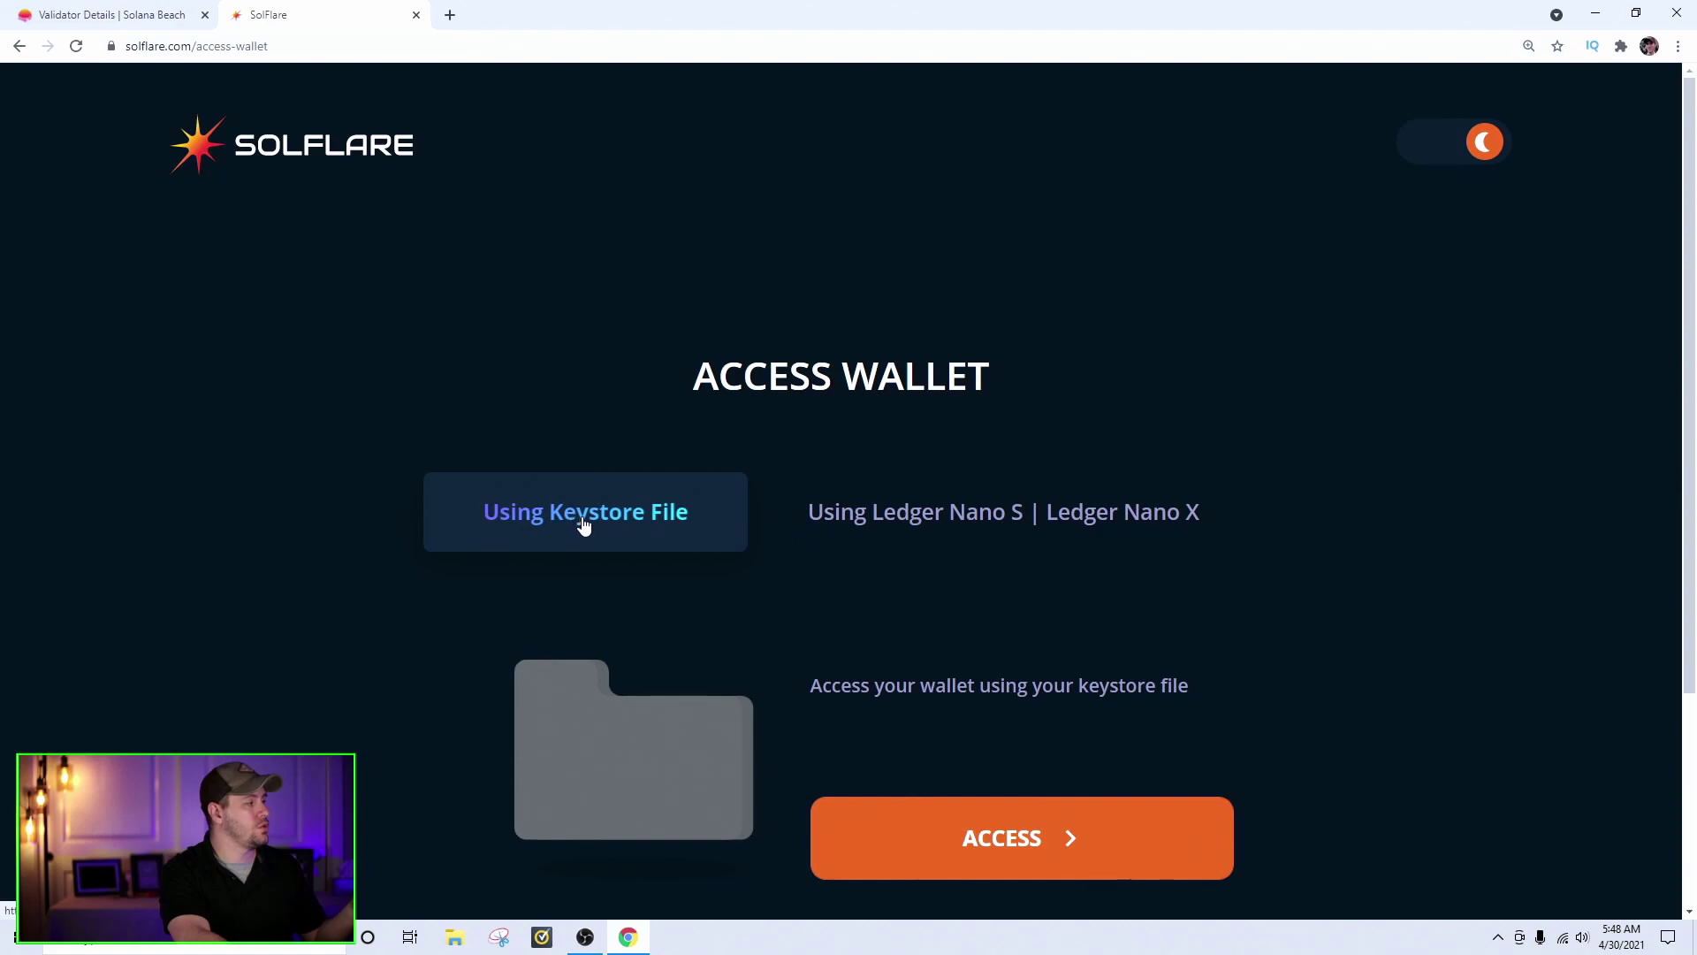
Choose Ledger Nano S | Ledger Nano X as the wallet access method and proceed to the derivation path and address selection.
{"action": "left_click", "coordinate": [953, 520]}
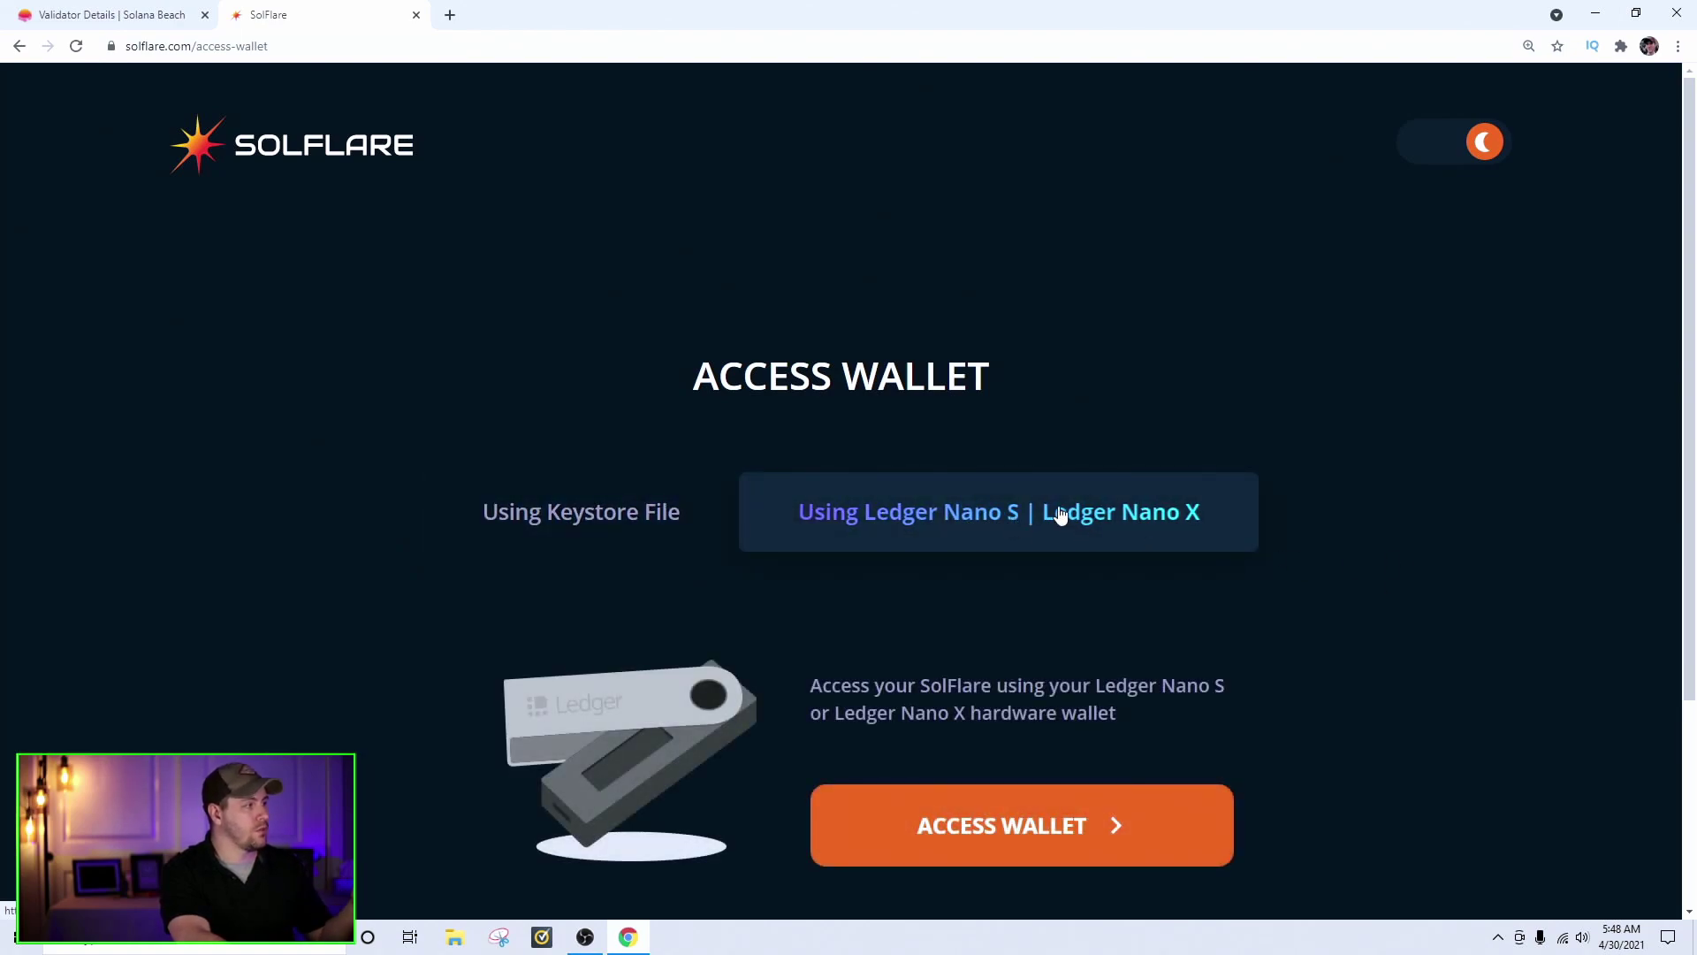
{"action": "scroll", "coordinate": [1172, 687], "scroll_direction": "down", "scroll_amount": 1}
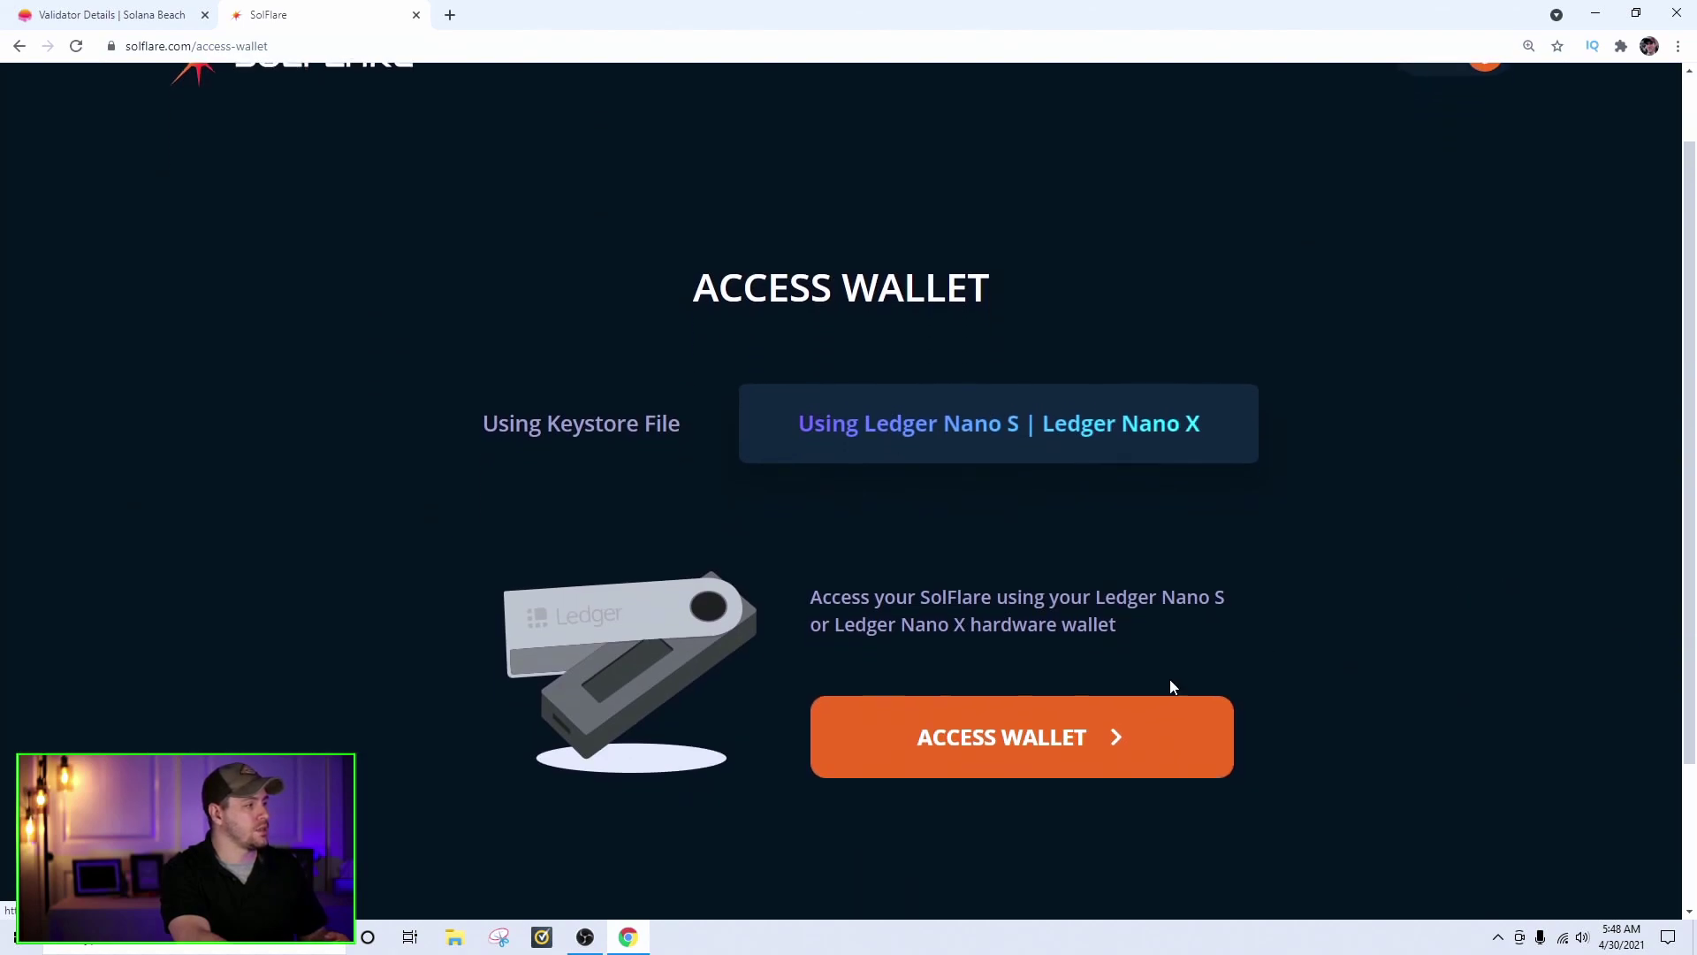
{"action": "left_click", "coordinate": [1014, 747]}
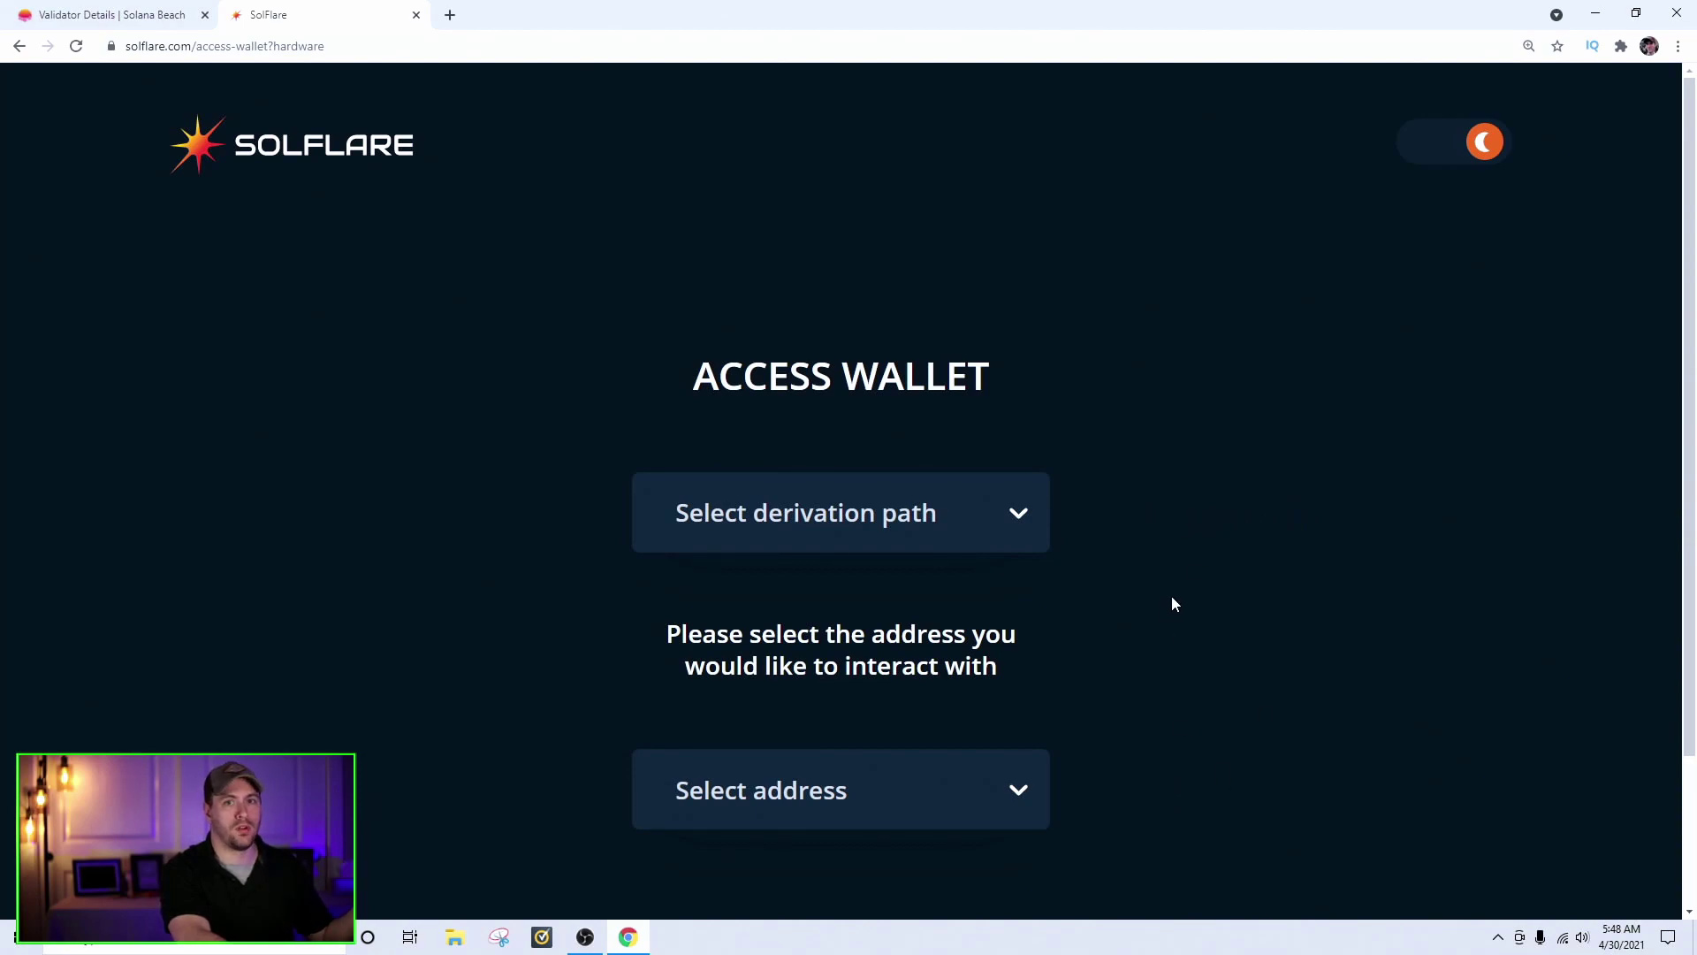
Select the recommended derivation path Solana - 44'/501'/ for accessing the Ledger wallet.
{"action": "left_click", "coordinate": [1008, 511]}
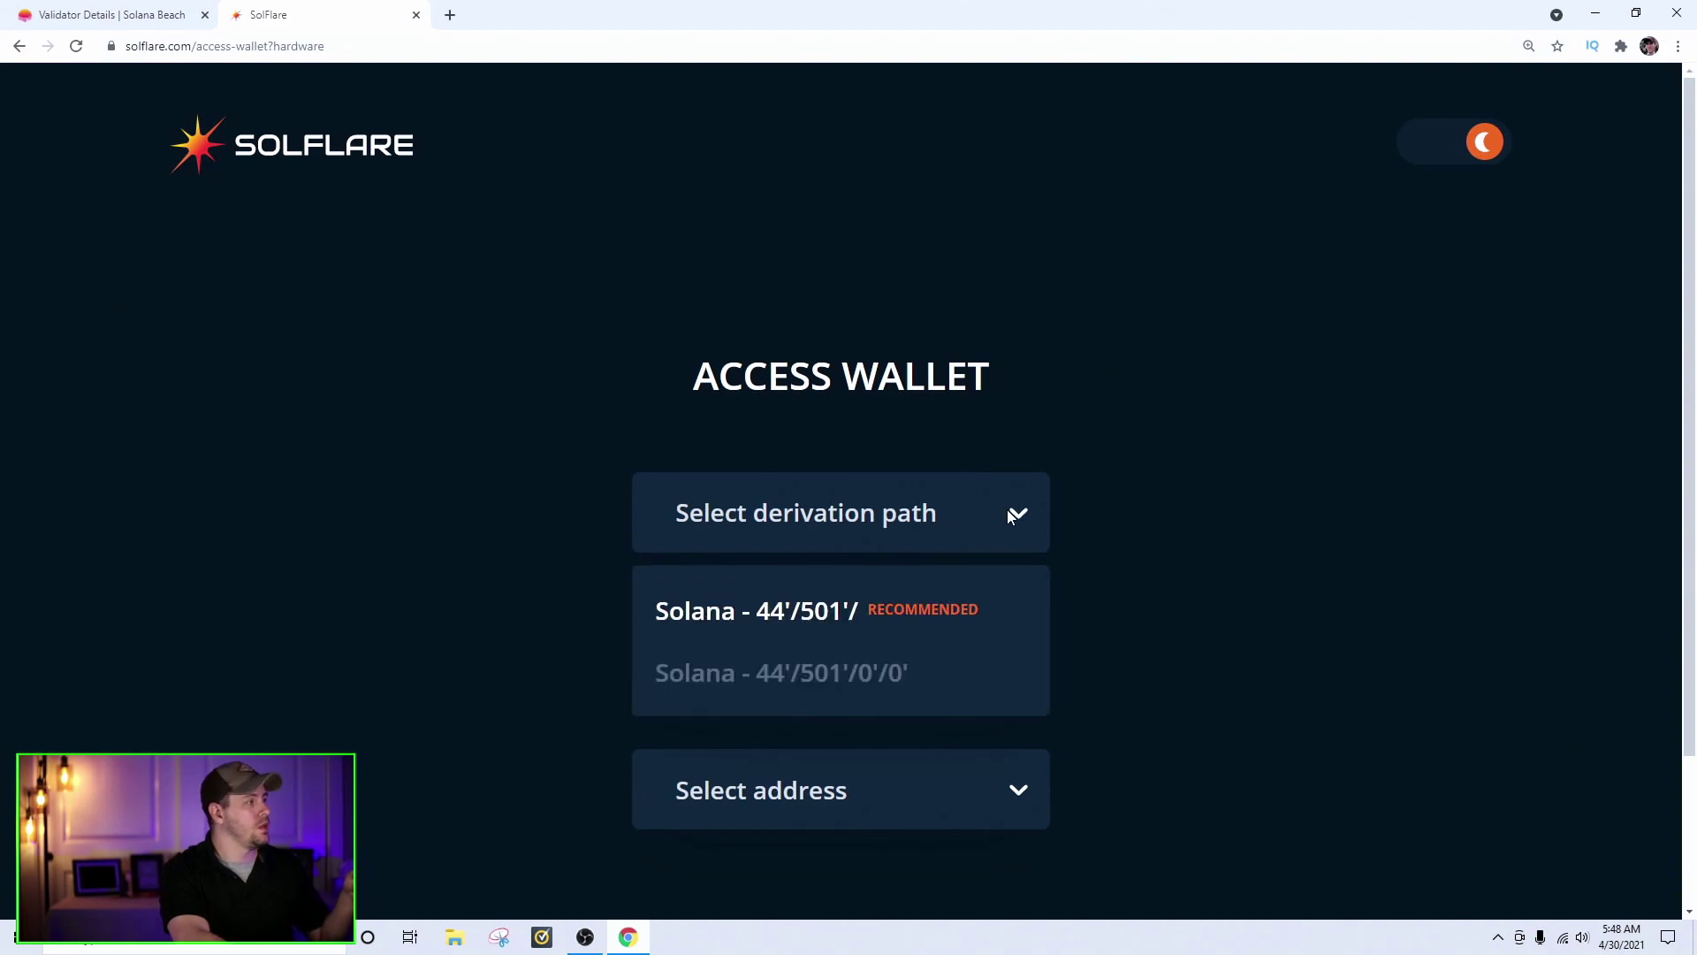
{"action": "left_click", "coordinate": [827, 611]}
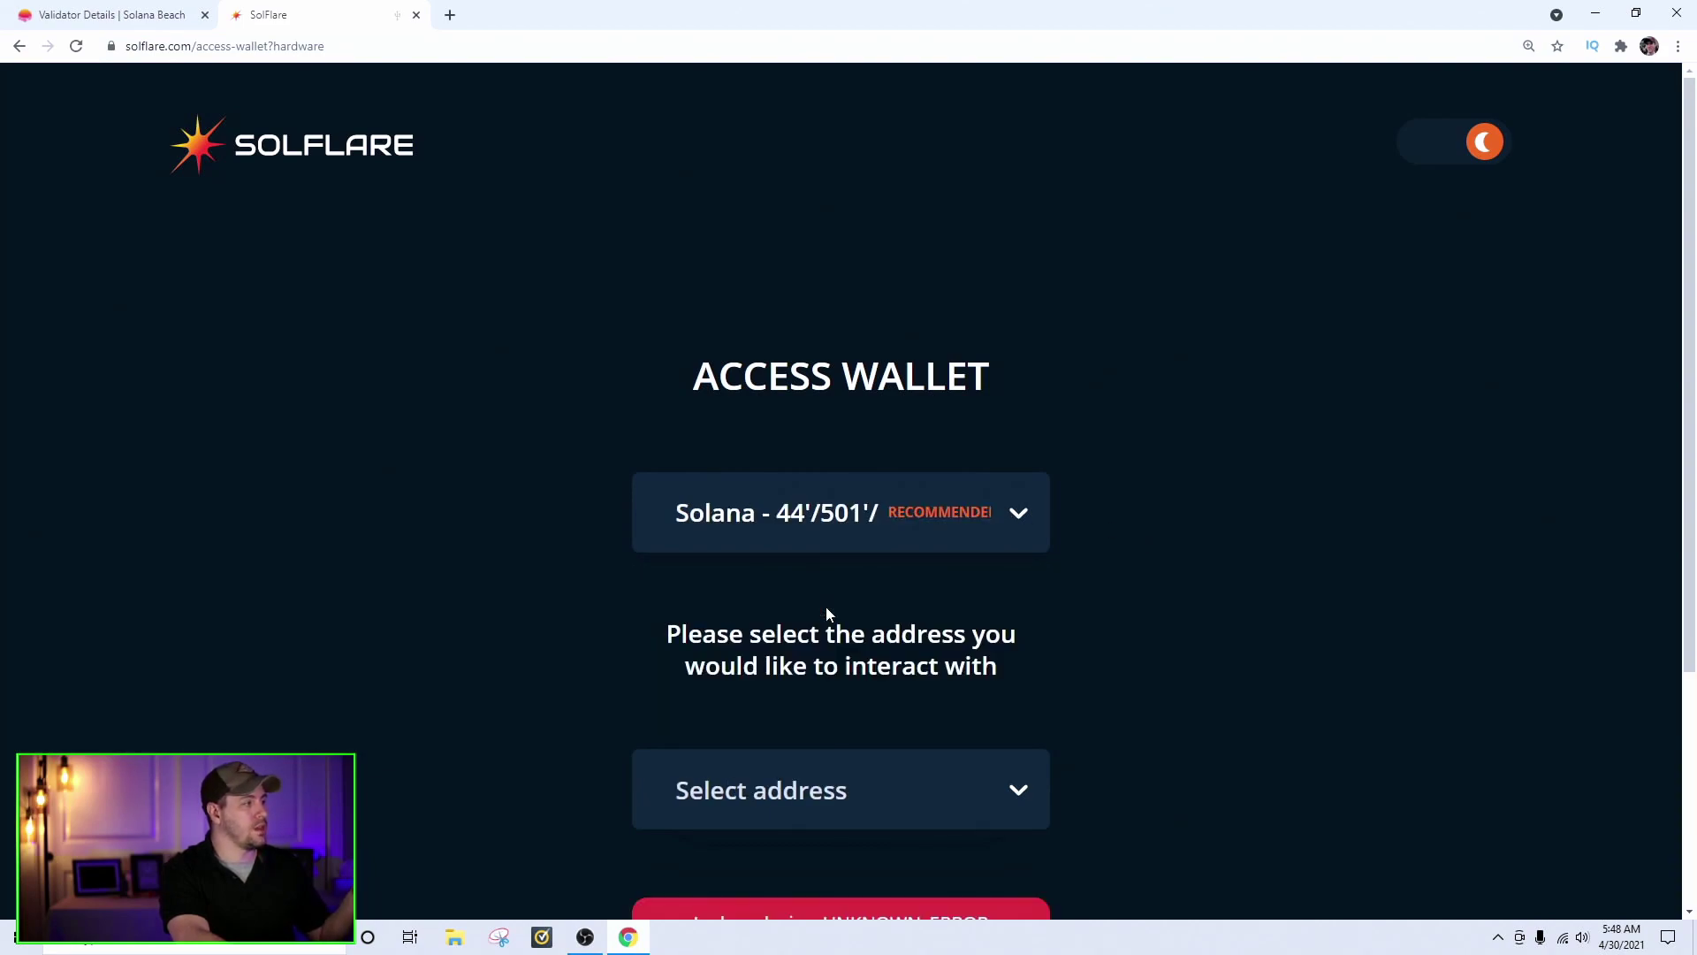
{"action": "scroll", "coordinate": [1227, 614], "scroll_direction": "down", "scroll_amount": 3}
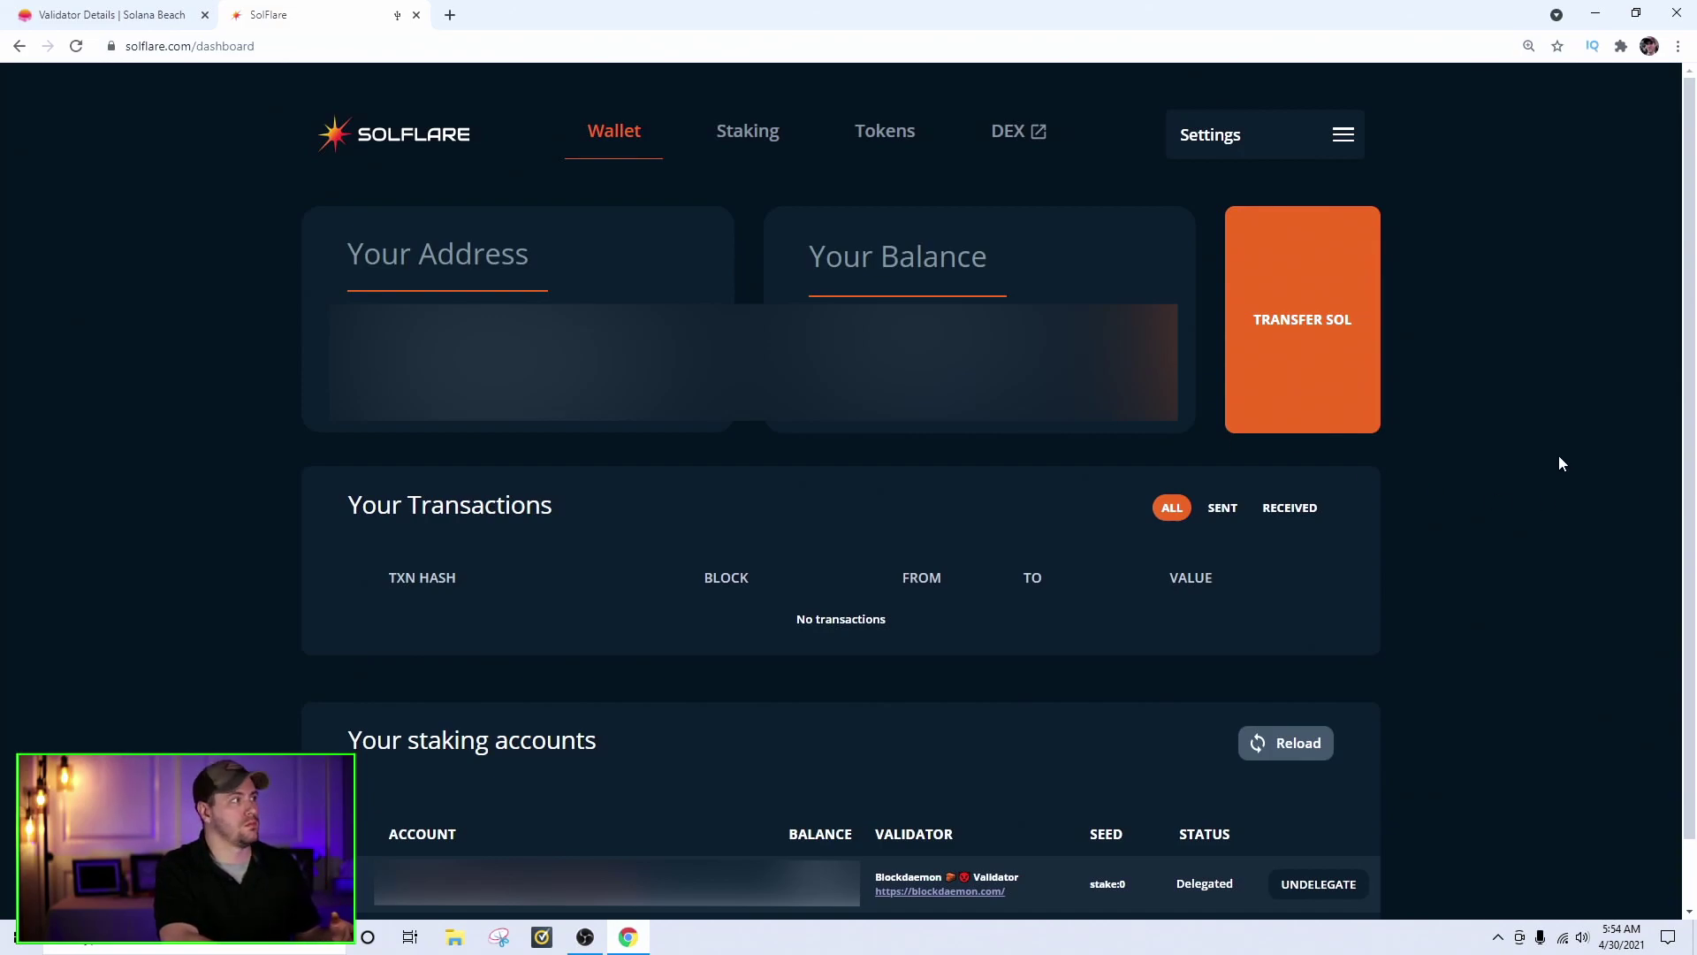
Start a new staking account in the wallet's staking section with a deposit of 100 SOL.
{"action": "left_click", "coordinate": [745, 140]}
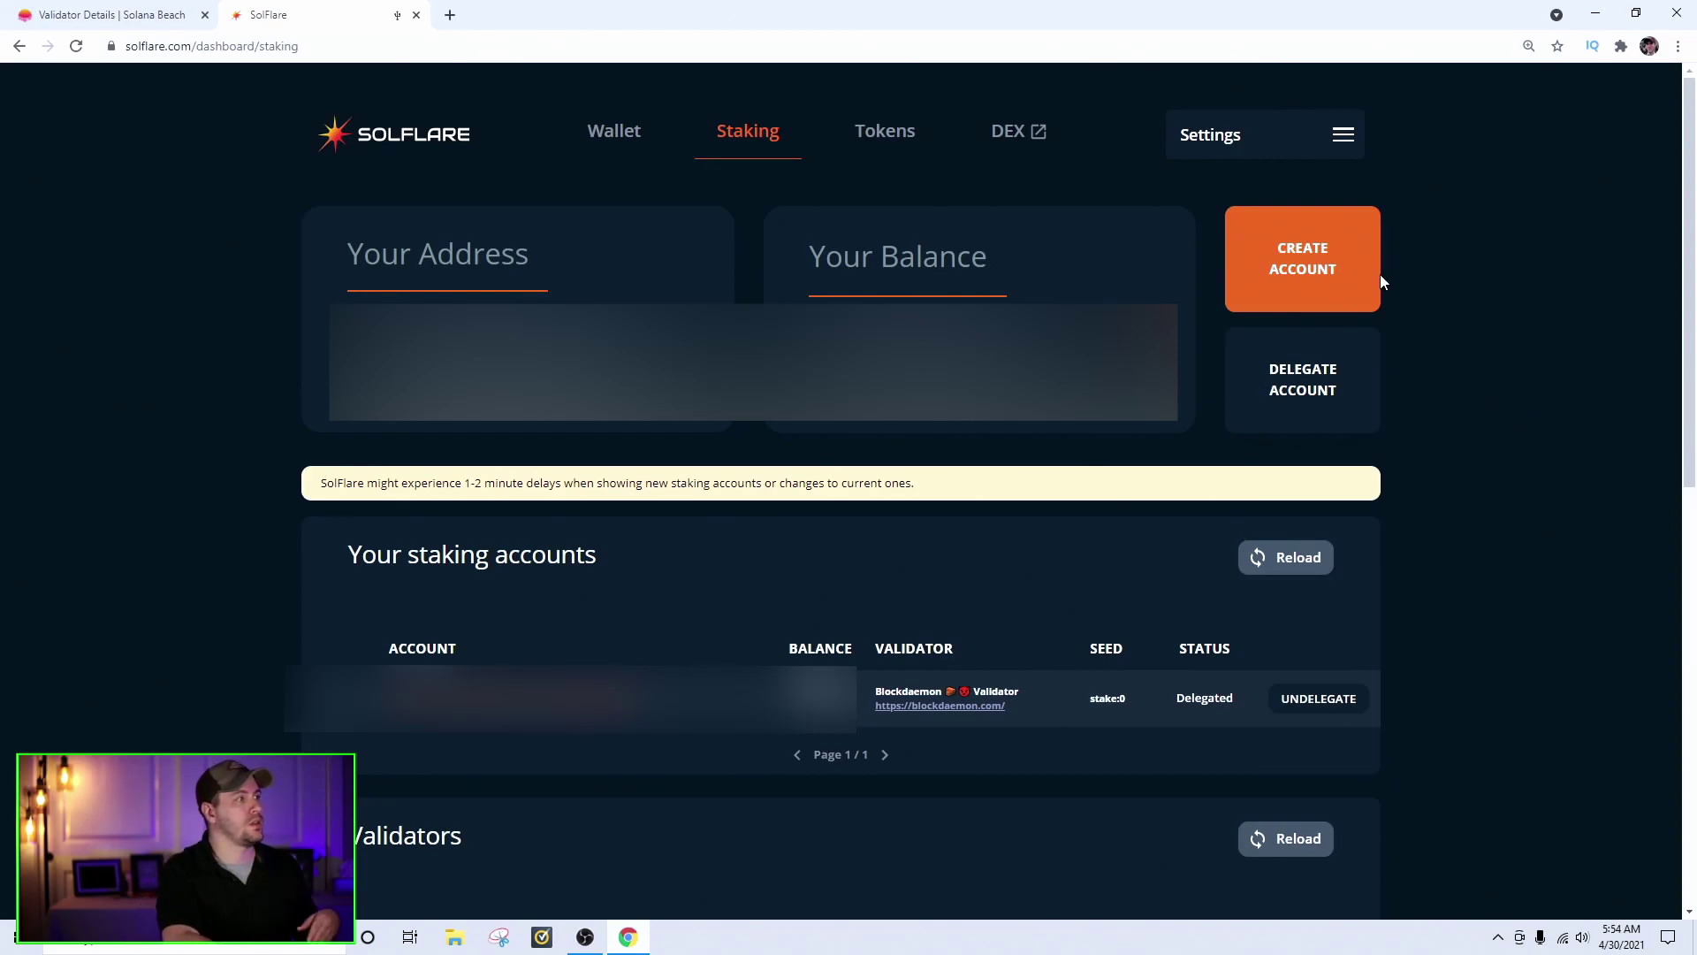
{"action": "left_click", "coordinate": [1336, 268]}
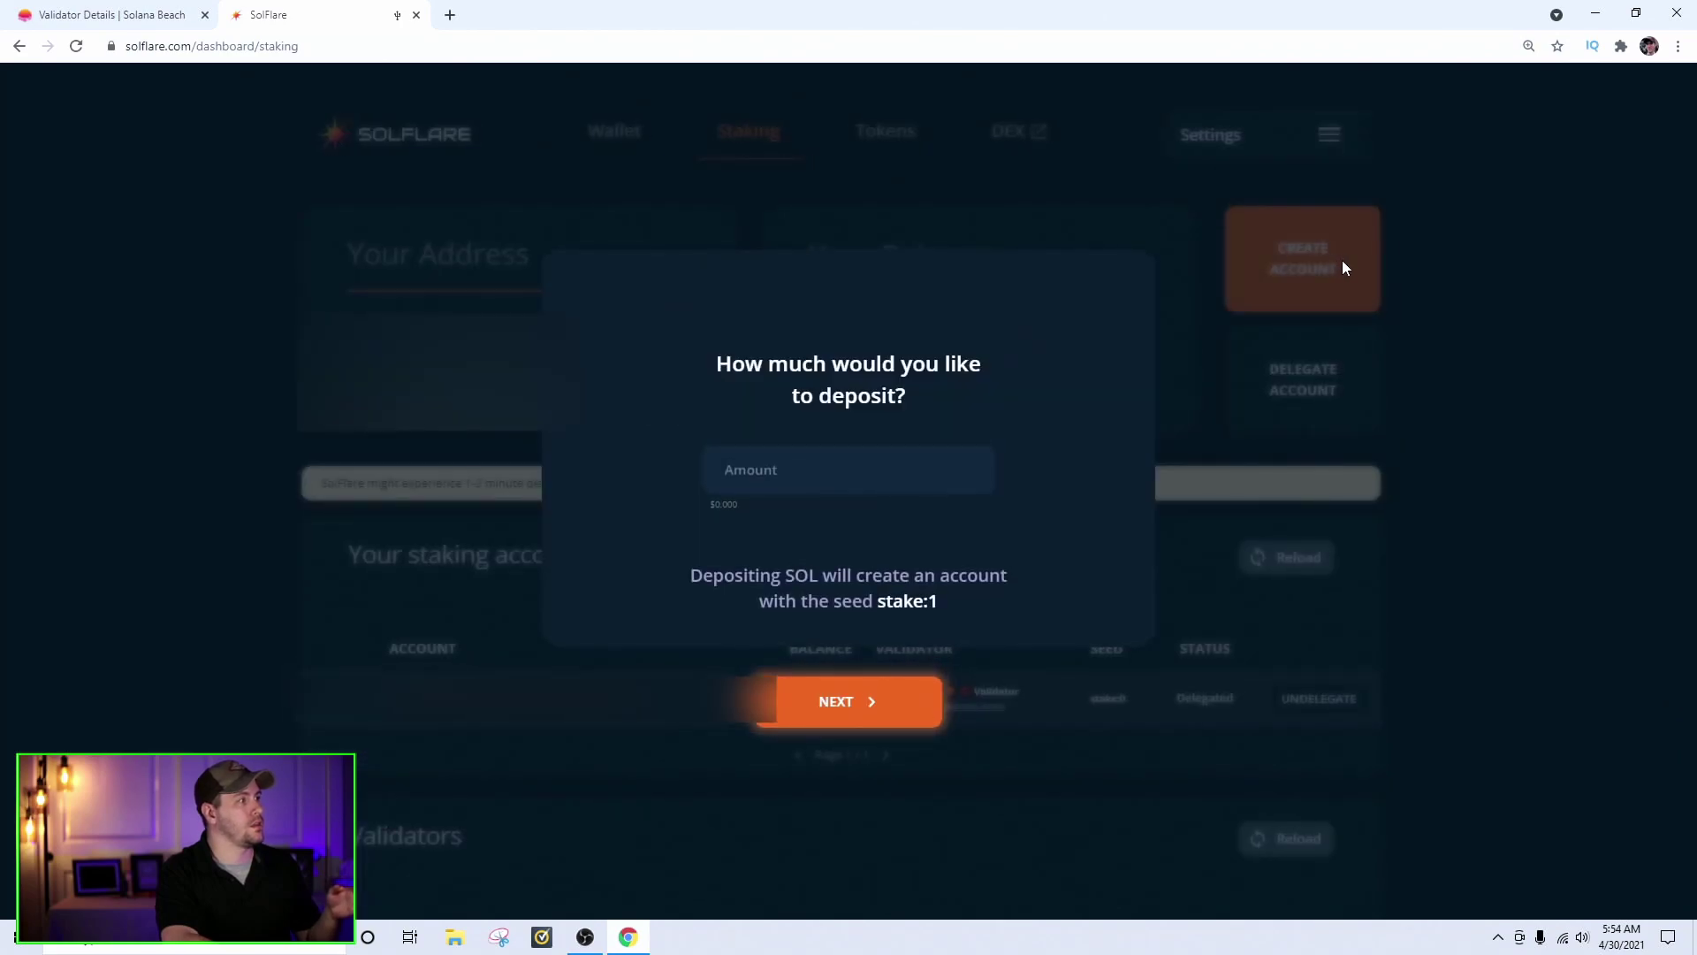
{"action": "left_click", "coordinate": [823, 465]}
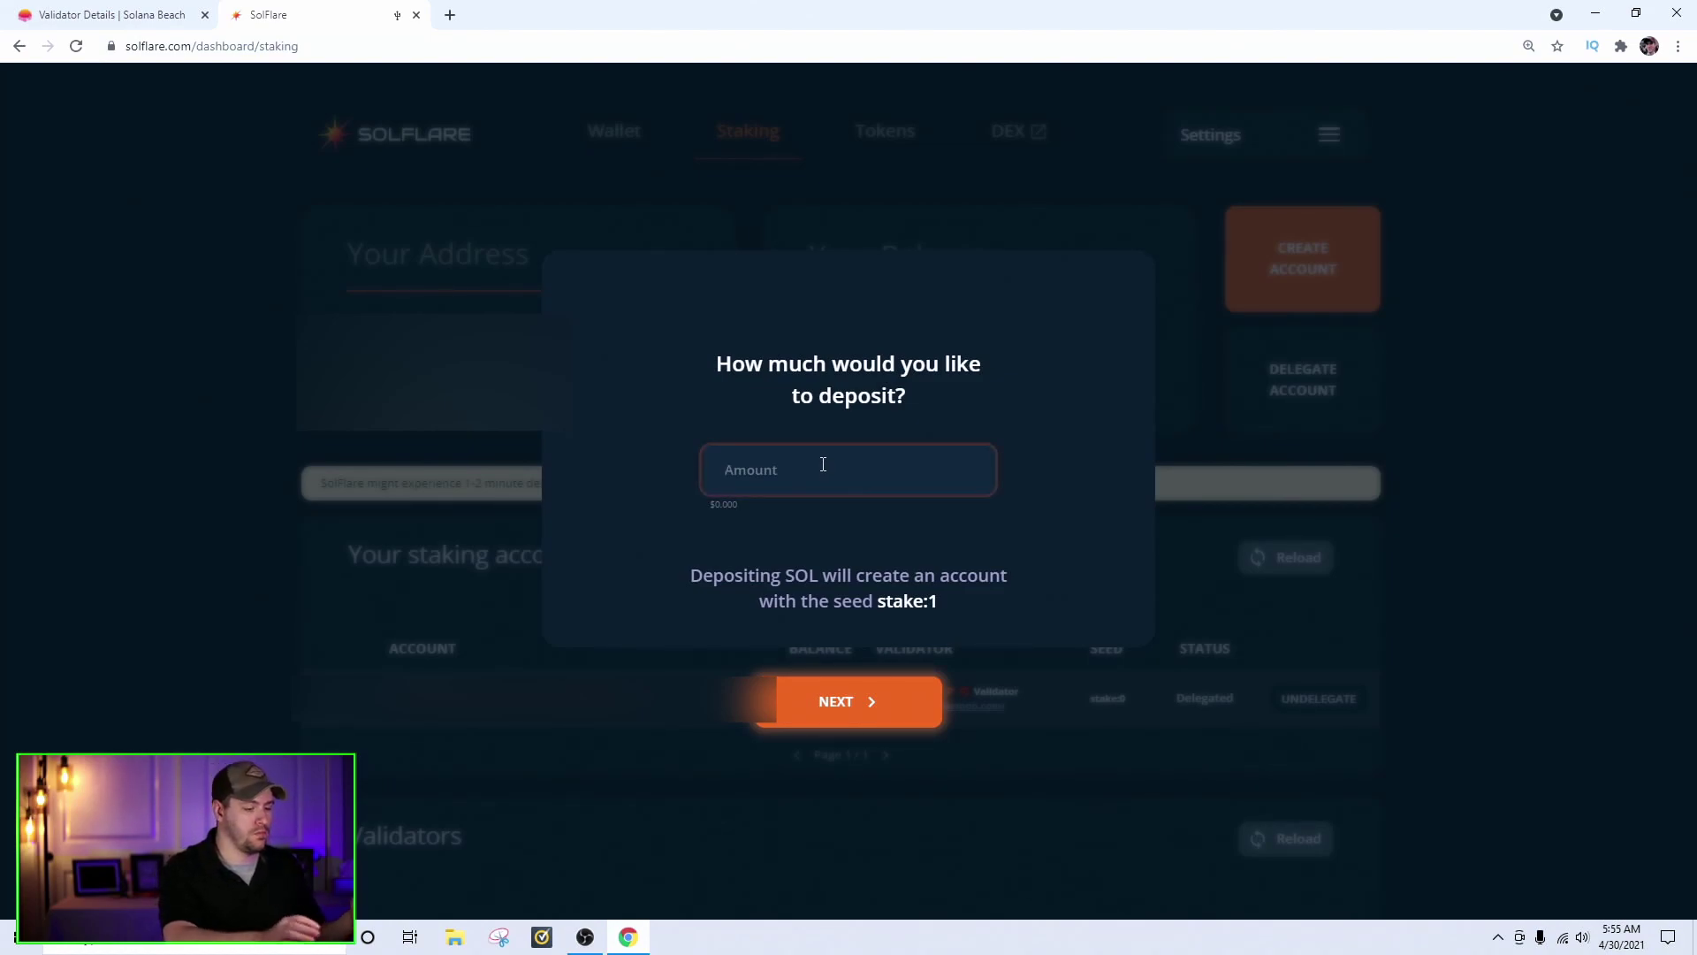
{"action": "type", "text": "100"}
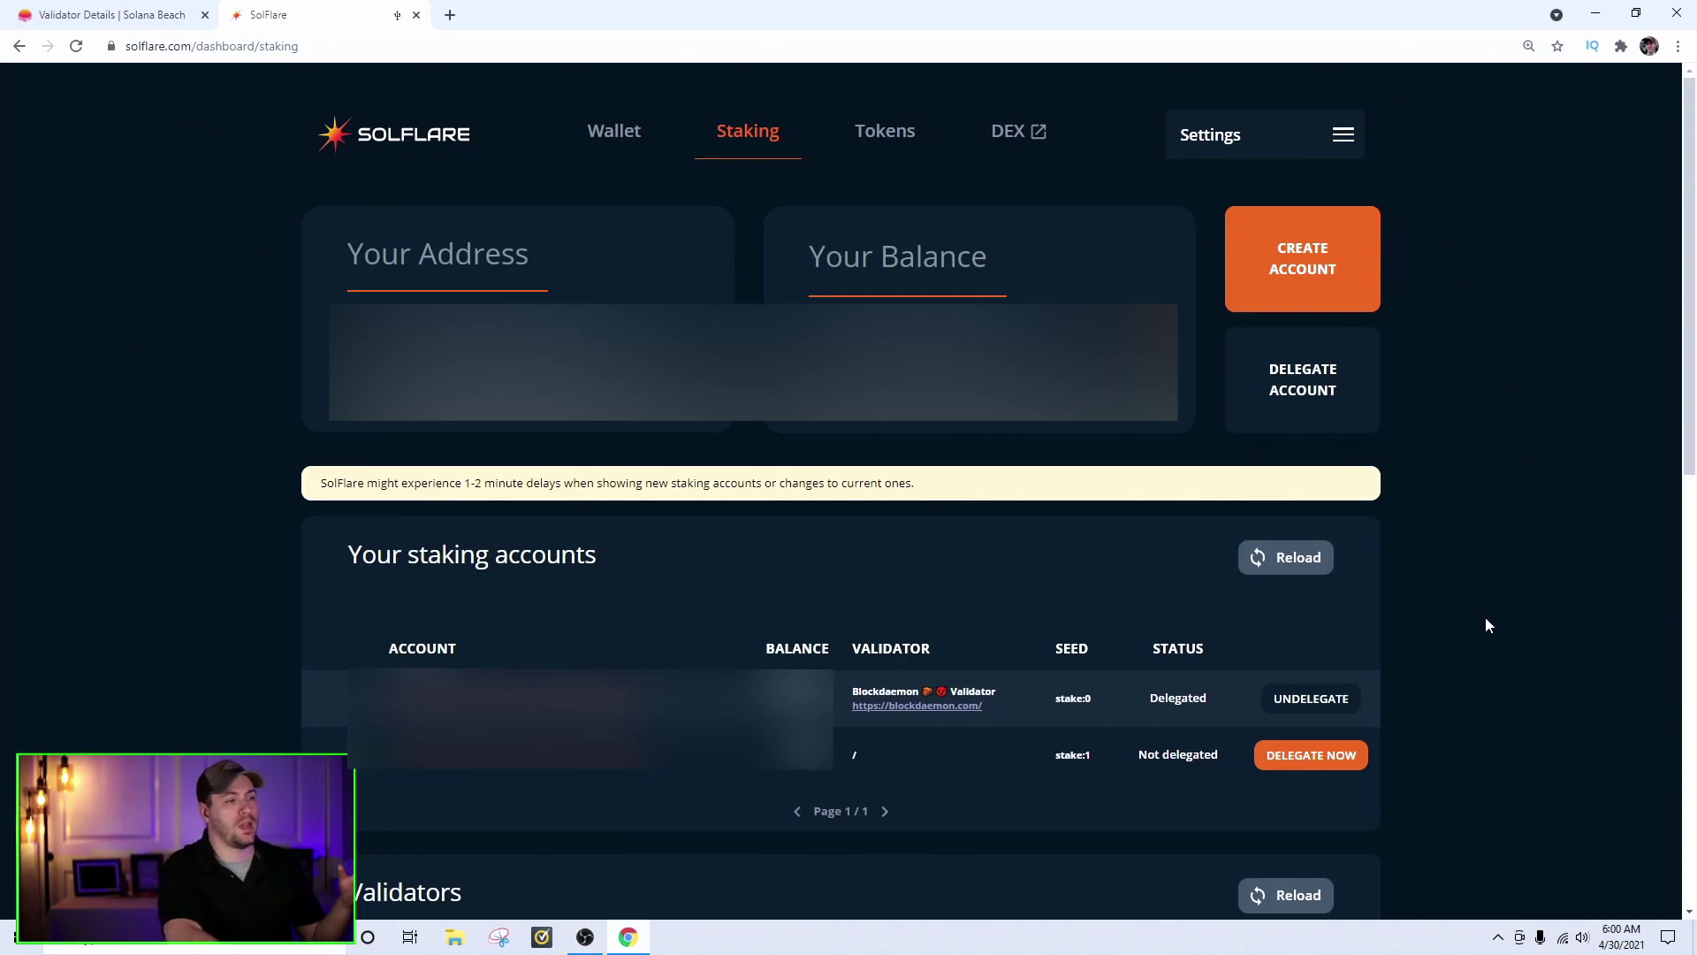
Start delegating the undelegated stake:1 account and copy the Blockdaemon validator's vote key from its Solana Beach details page.
{"action": "left_click", "coordinate": [1331, 762]}
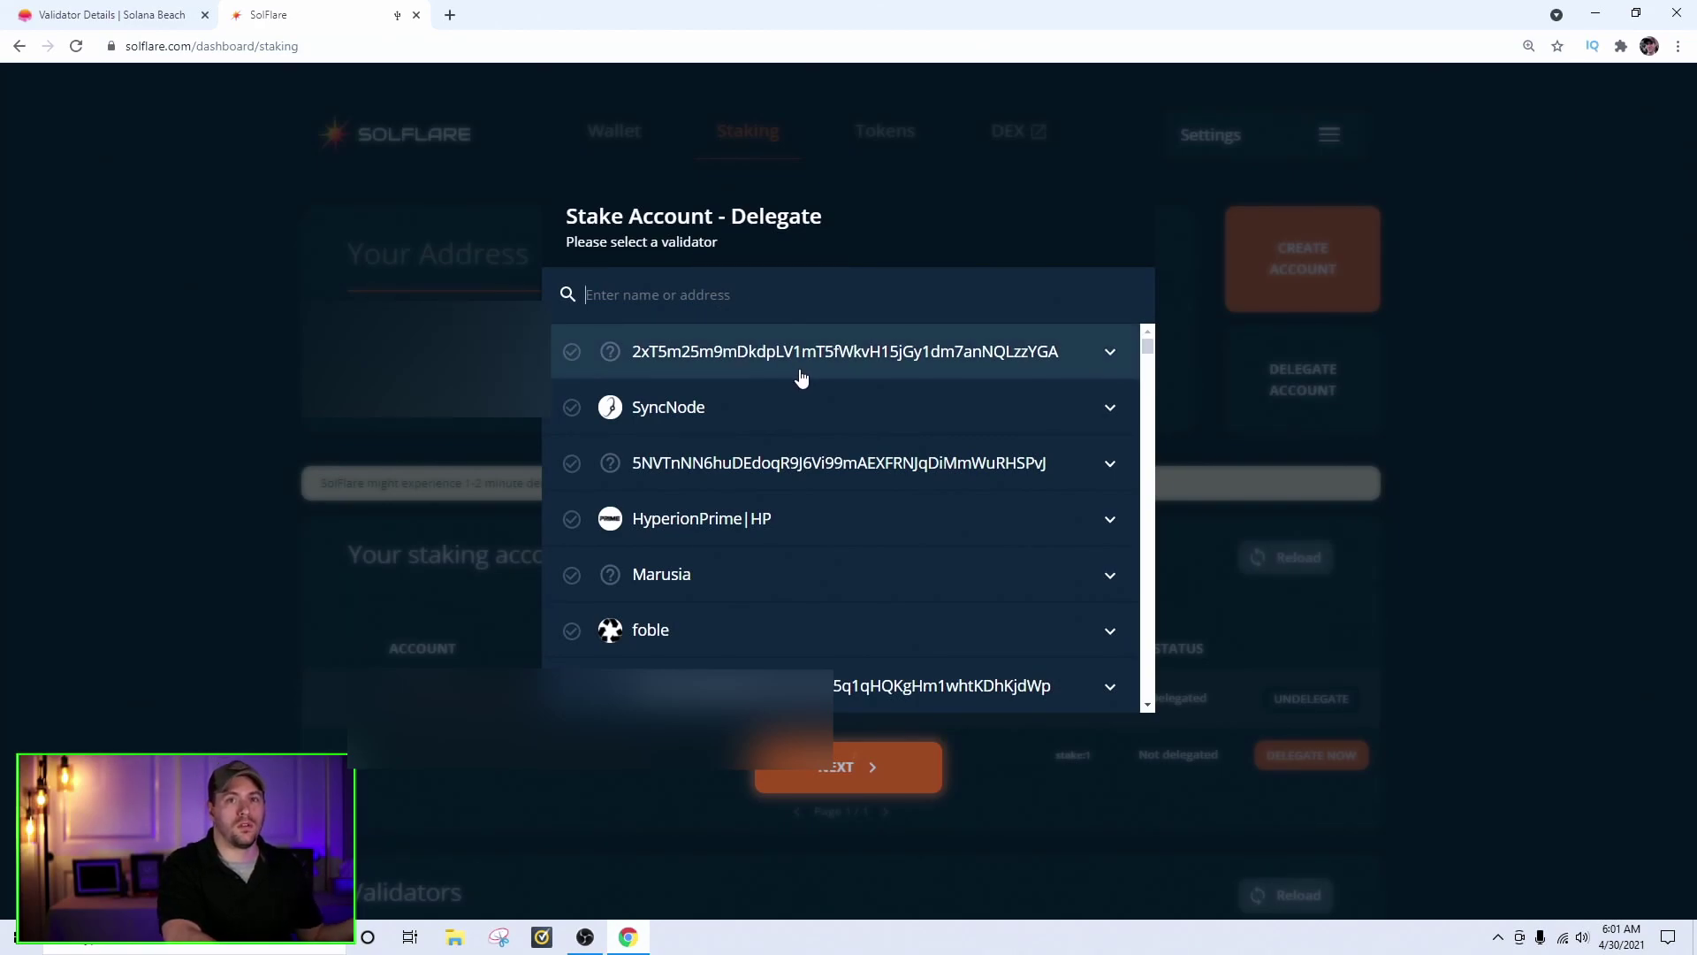
{"action": "left_click", "coordinate": [121, 22]}
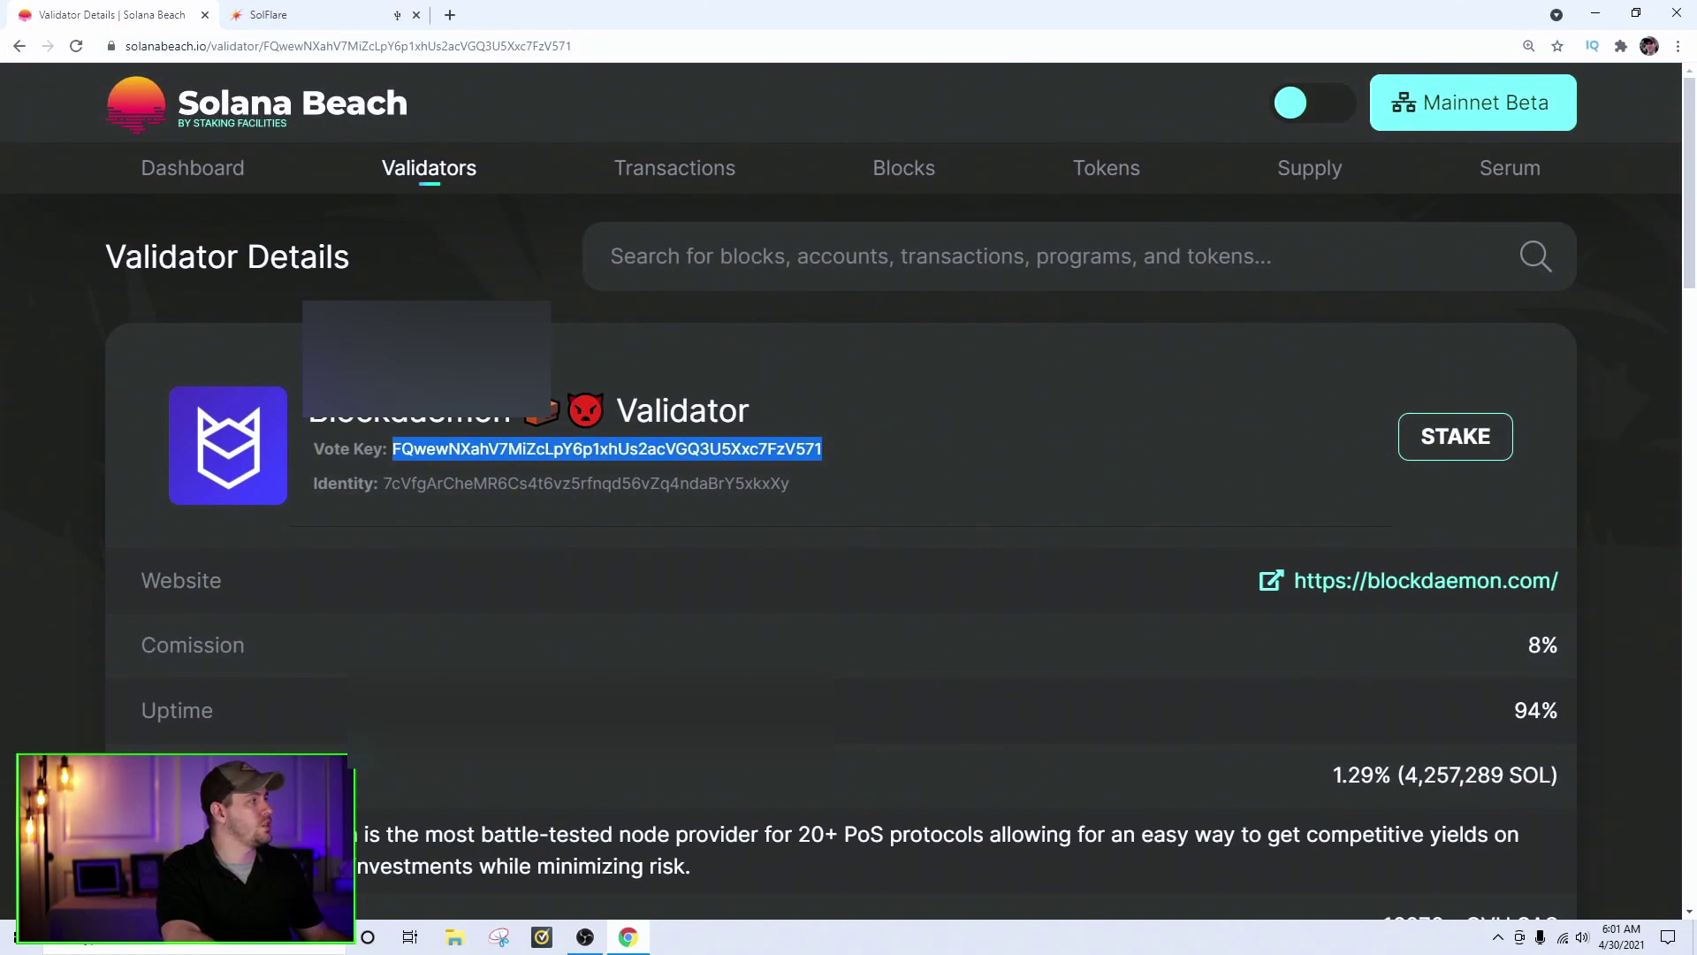
{"action": "right_click", "coordinate": [779, 447]}
{"action": "left_click", "coordinate": [811, 460]}
Return to SolFlare, find the Blockdaemon validator by its copied vote key and submit it as the delegate for Ledger confirmation.
{"action": "left_click", "coordinate": [317, 21]}
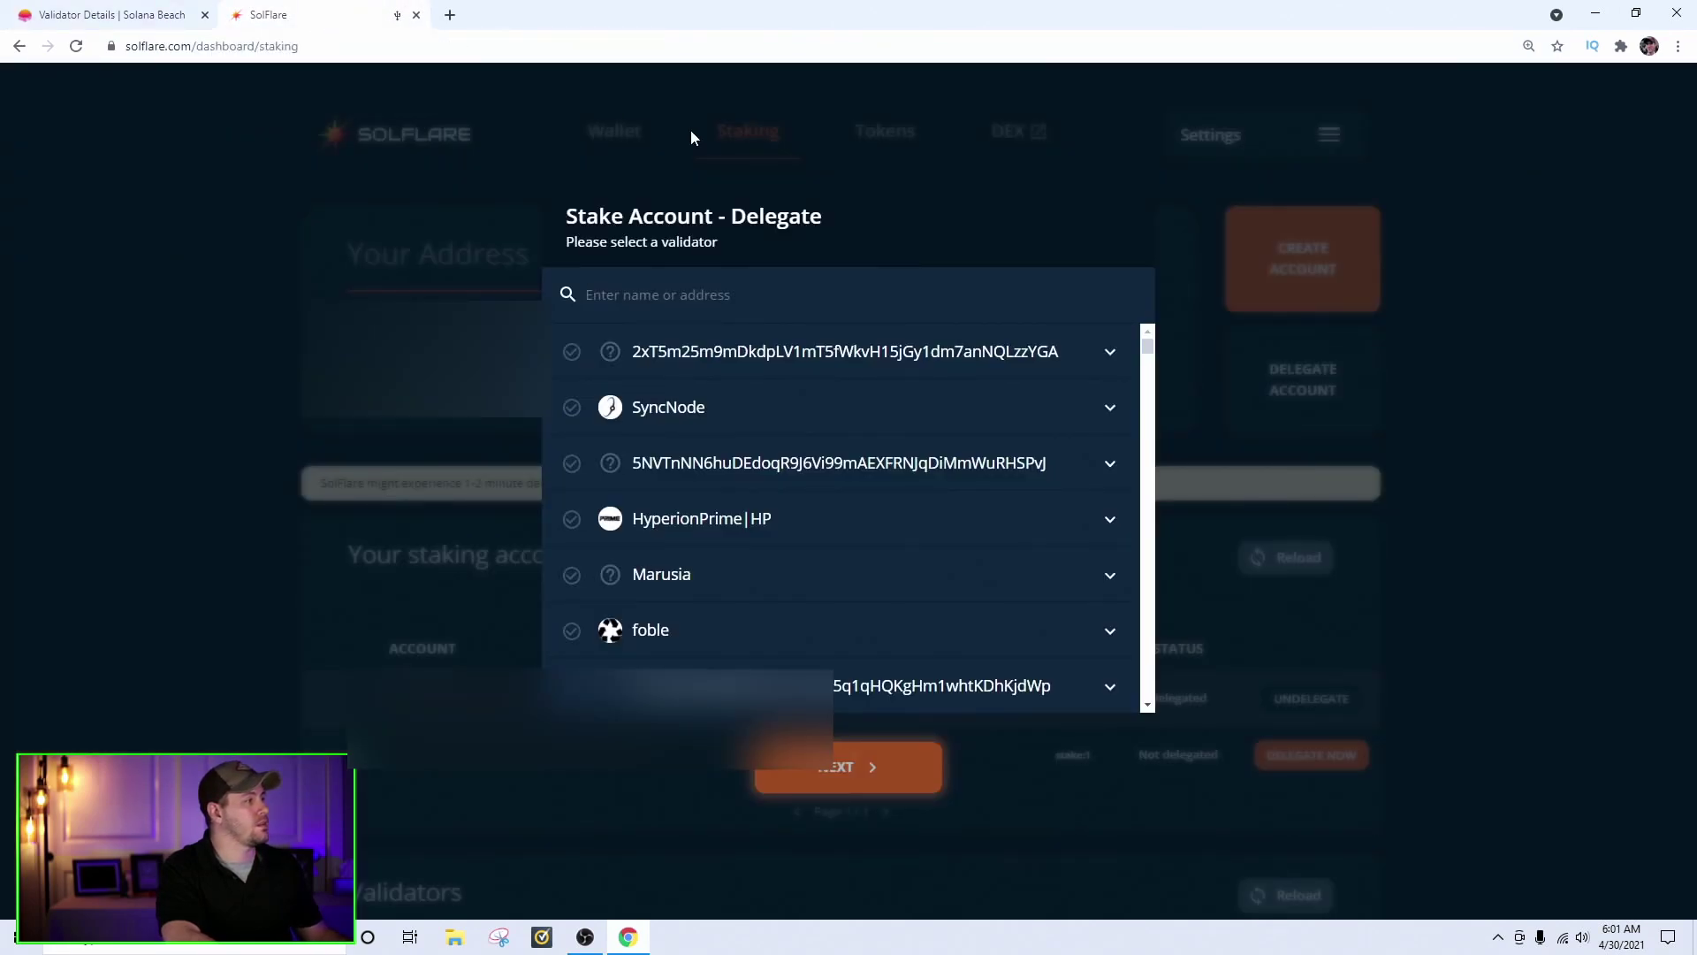
{"action": "left_click", "coordinate": [752, 299]}
{"action": "key", "text": "ctrl+v"}
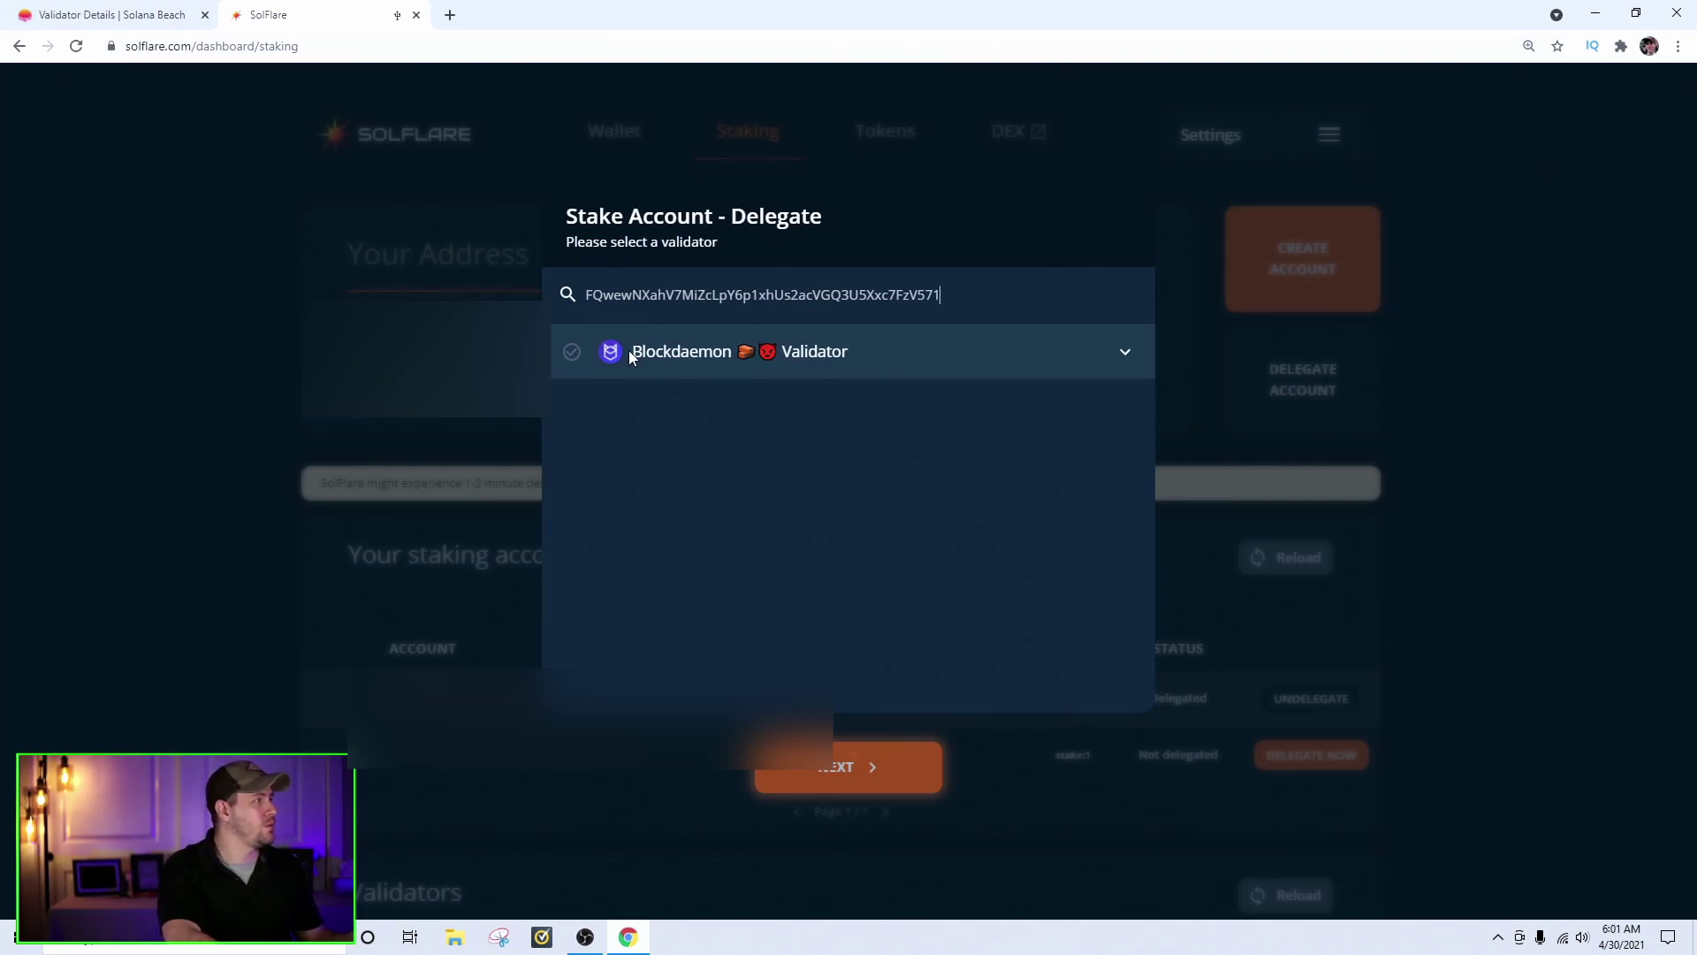
{"action": "left_click", "coordinate": [871, 769]}
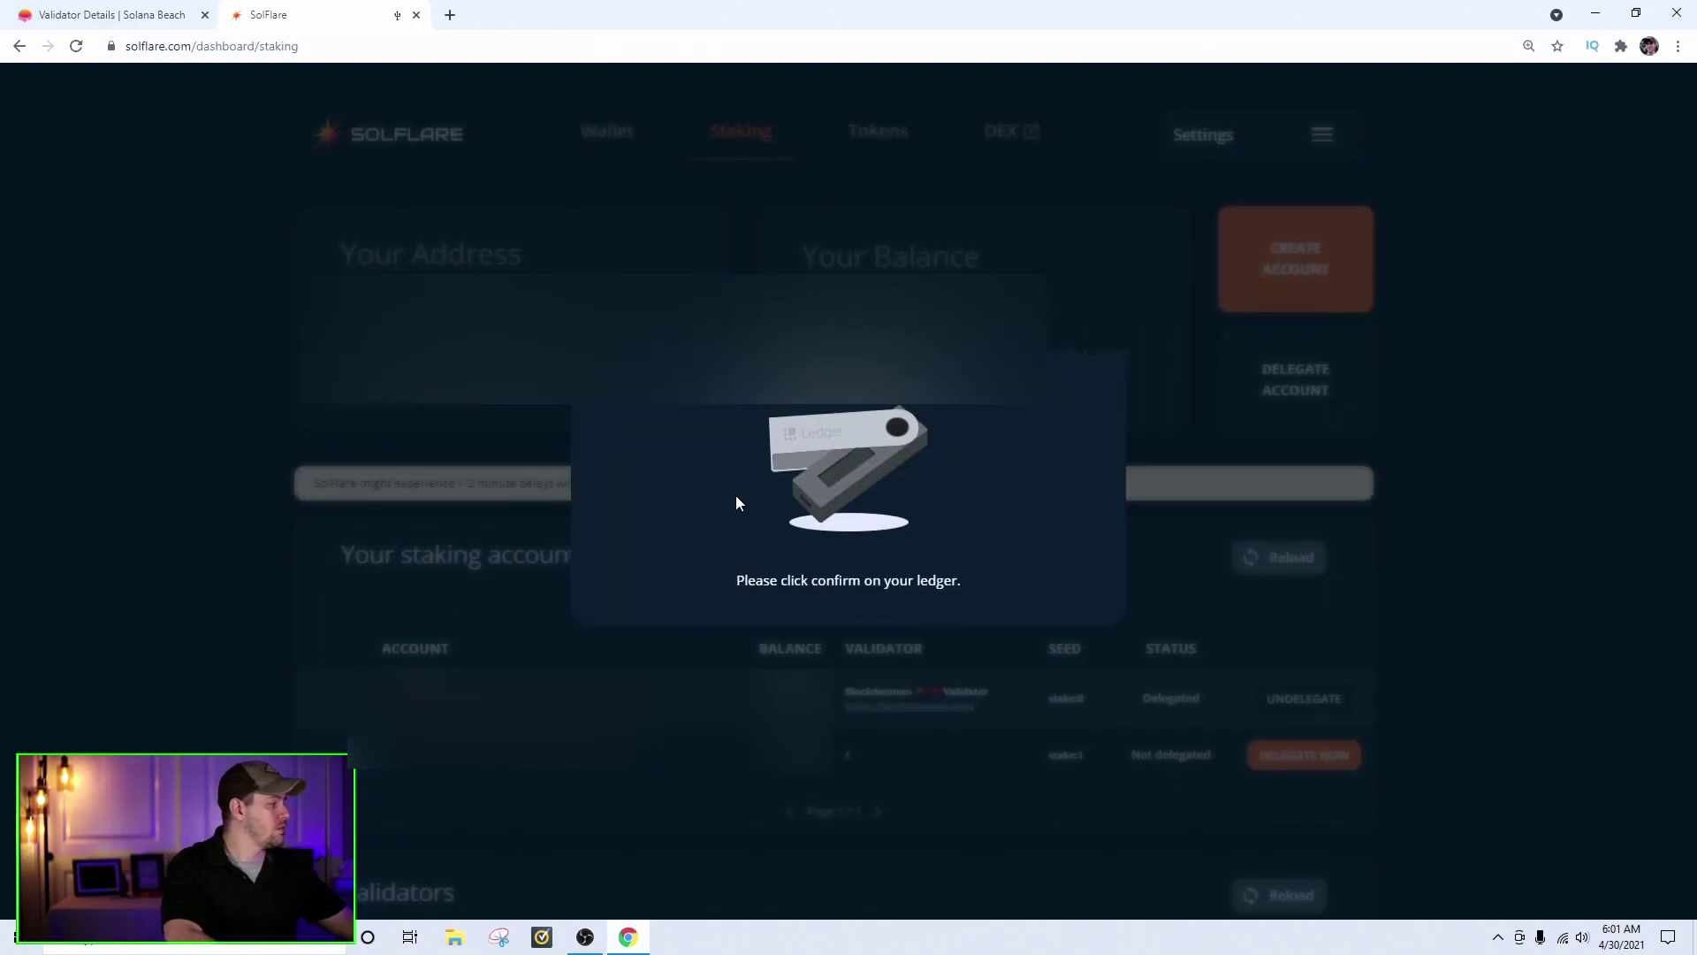